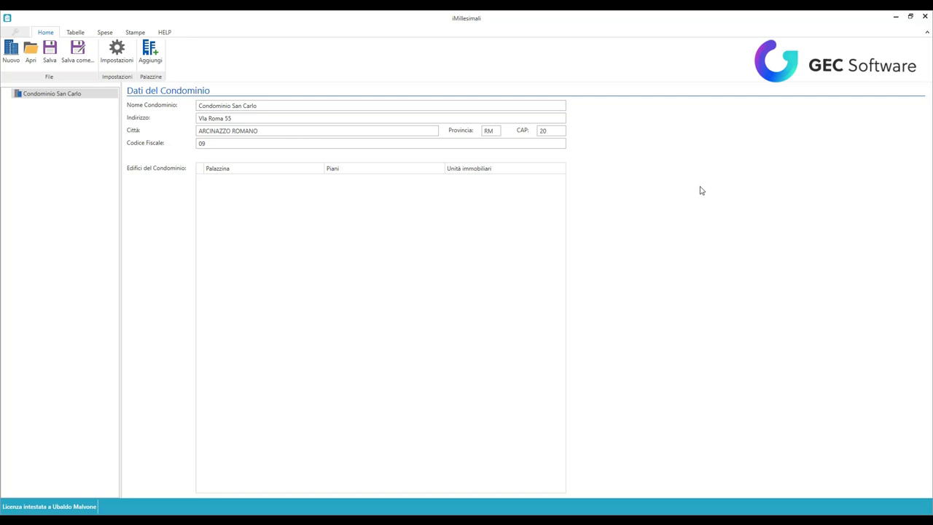
Add the Palazzina building to Condominio San Carlo with one floor and show that floor's data.
click(65, 95)
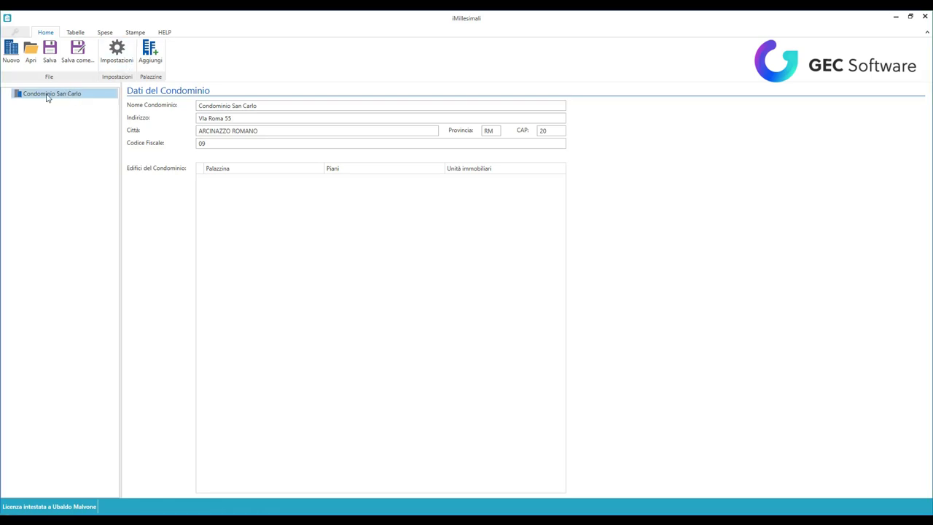
click(150, 60)
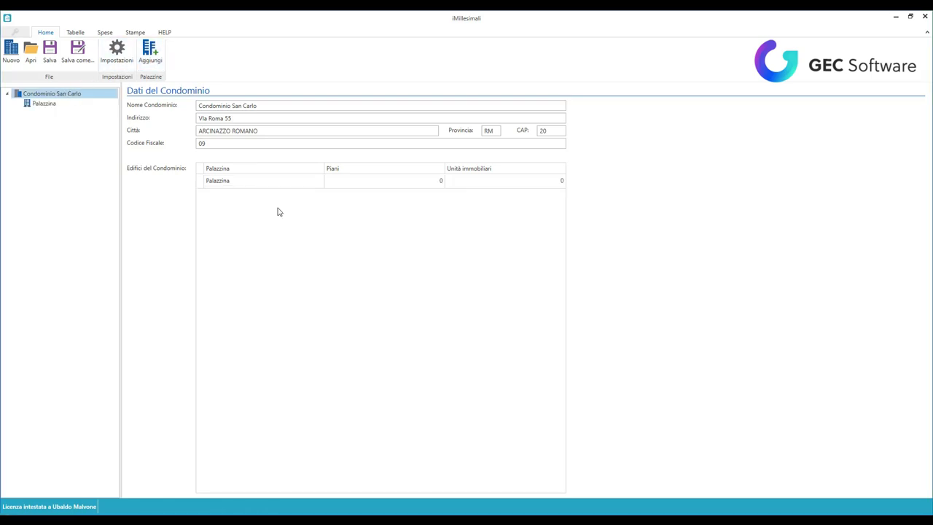
click(263, 182)
click(45, 103)
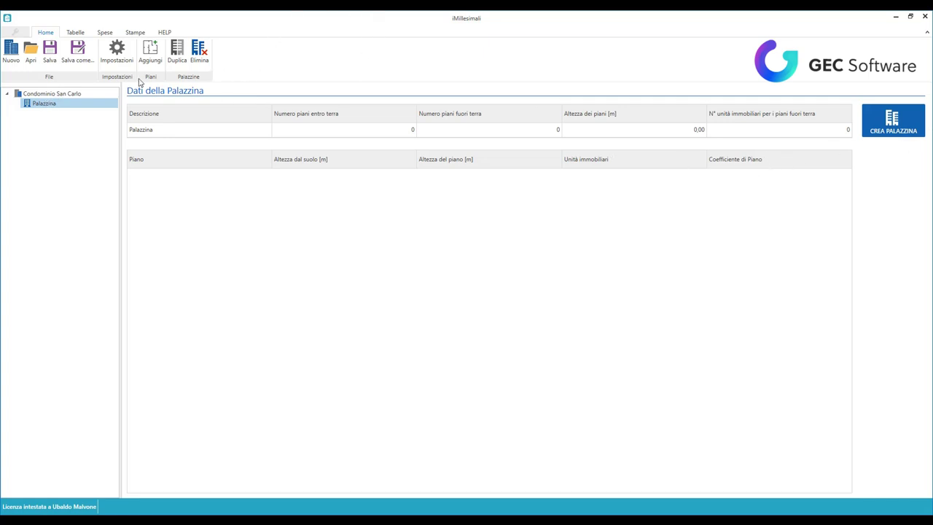
click(150, 52)
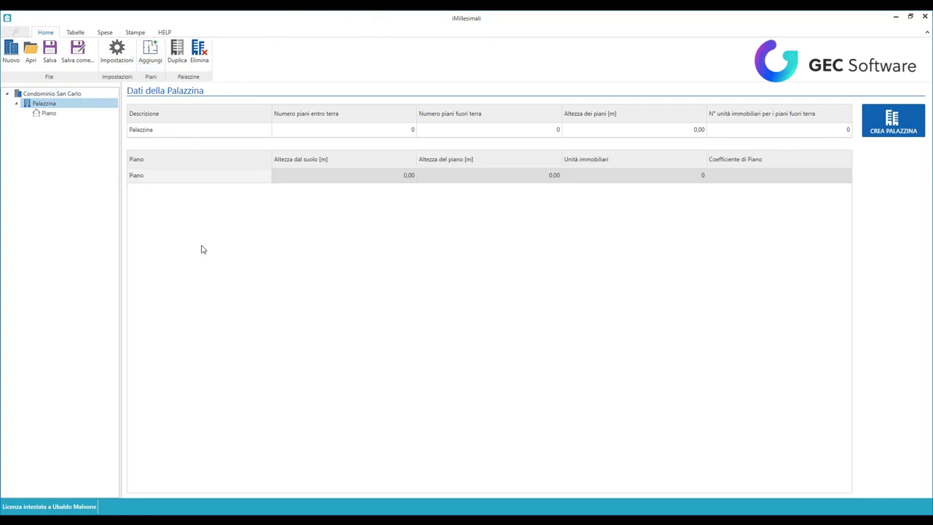
click(48, 113)
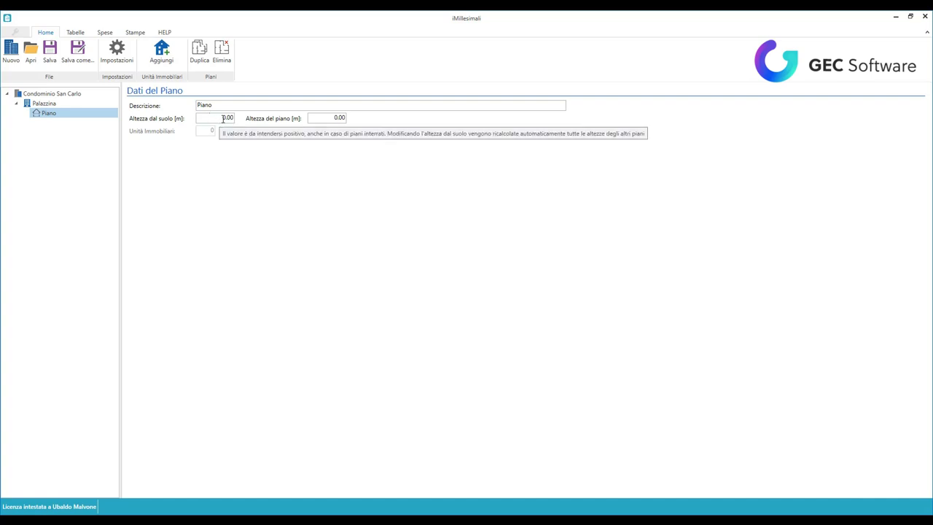
Name the floor Piano terra, set heights 1.25 above ground and 3.00, and add a property unit.
click(213, 107)
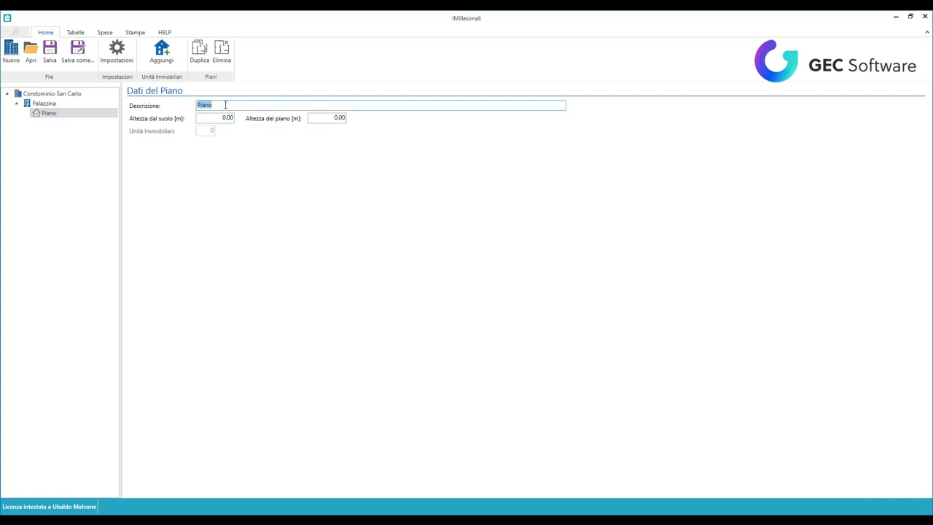
key(Home)
click(224, 118)
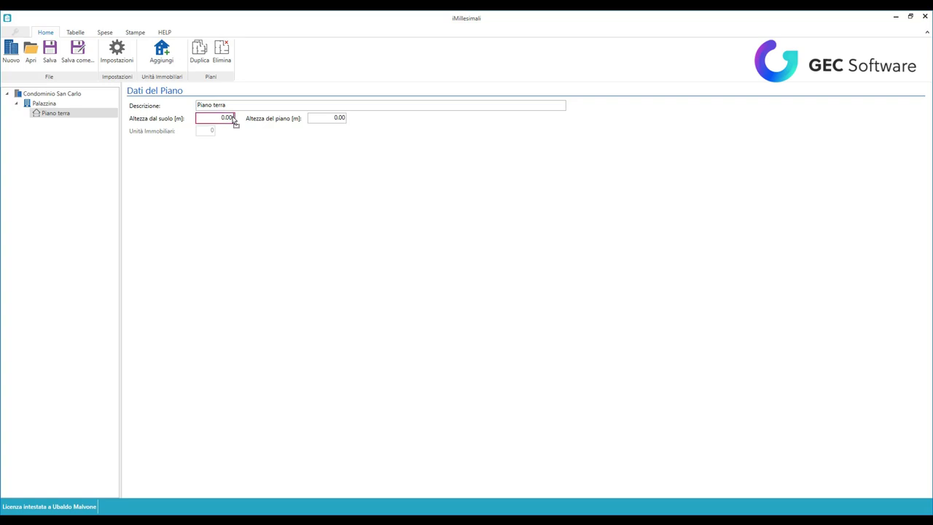
key(BackSpace)
key(BackSpace)
key(BackSpace)
text(1.25)
click(333, 117)
double_click(342, 117)
text(3)
click(80, 114)
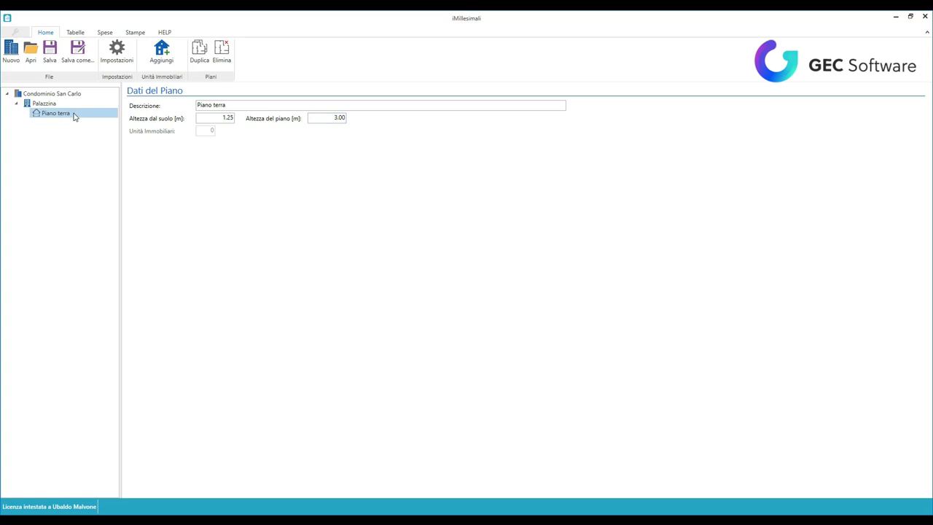
click(164, 63)
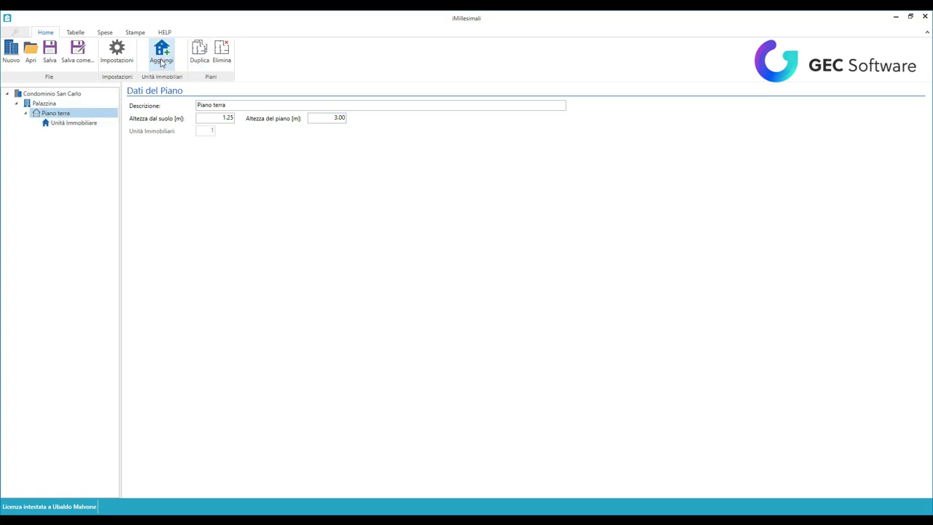
Add a second property unit to Piano terra.
click(161, 58)
click(89, 133)
click(88, 133)
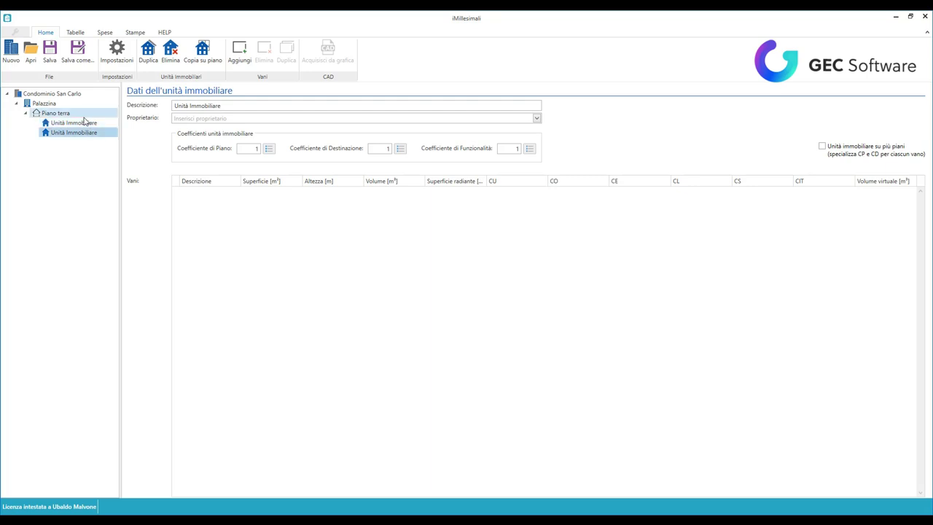
Rename the first unit Unita 1 and assign its owner.
click(83, 117)
click(83, 122)
click(226, 106)
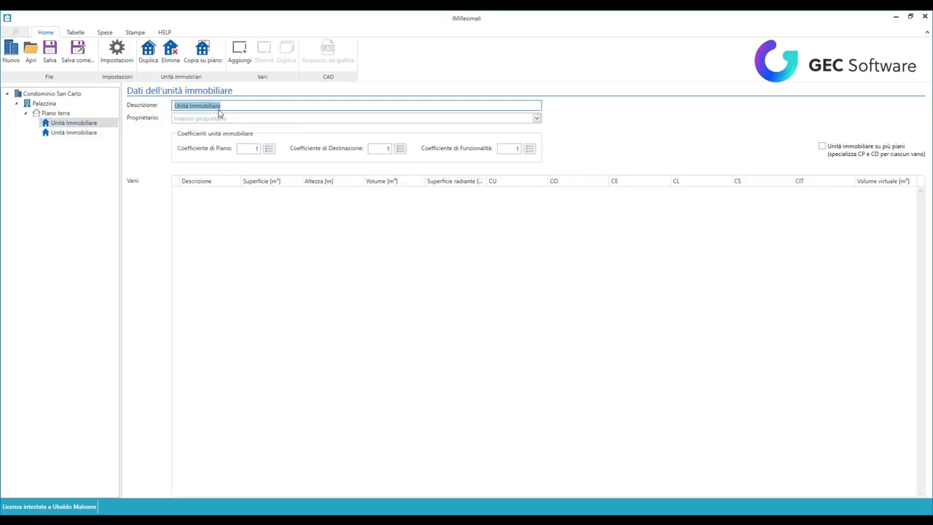
click(221, 110)
triple_click(224, 108)
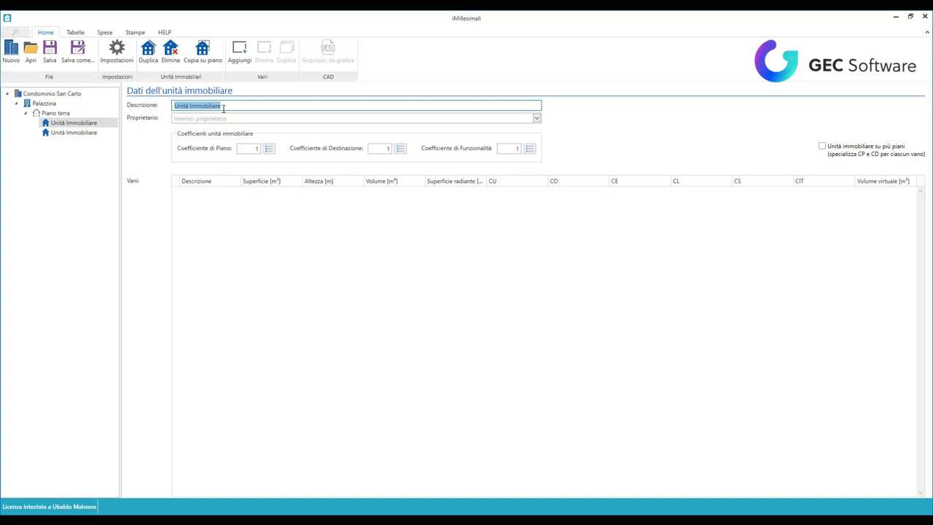
text(Unita 1)
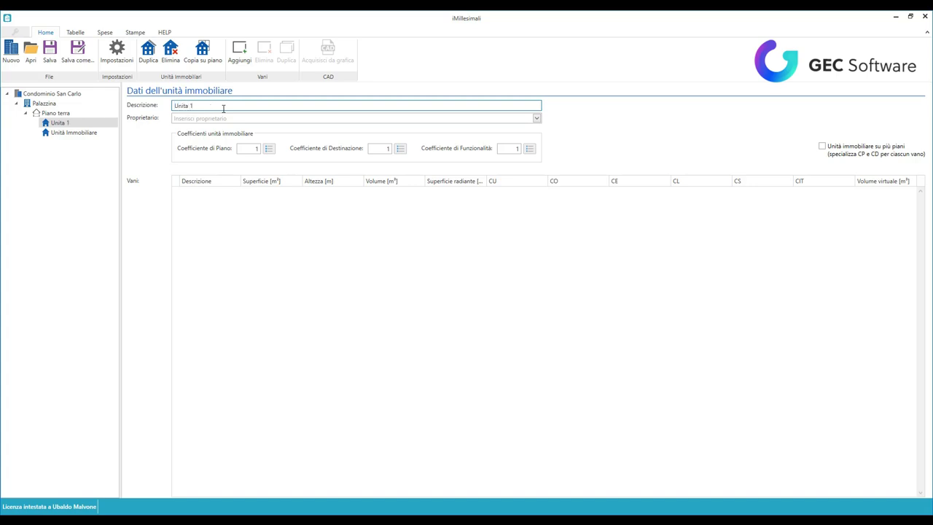
click(206, 121)
key(Down)
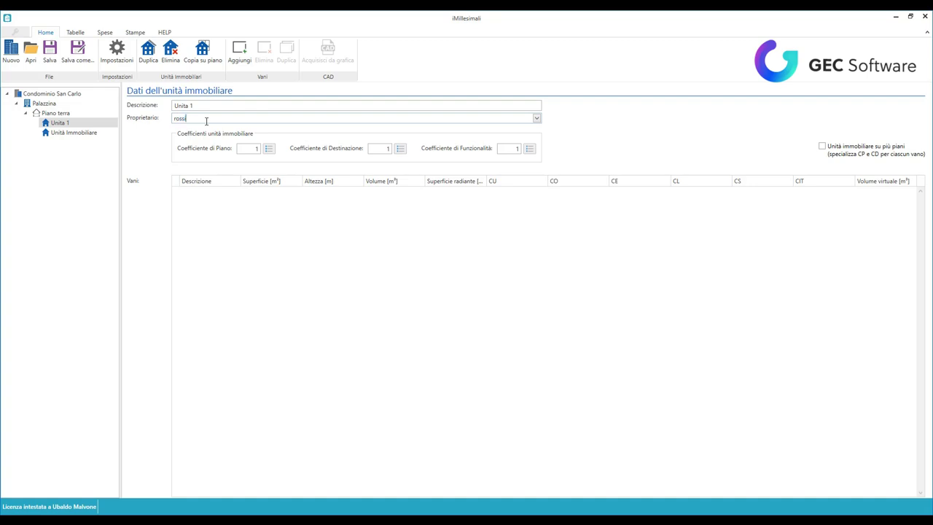
Set Unita 1's floor coefficient to Rialzato 0.90.
click(268, 148)
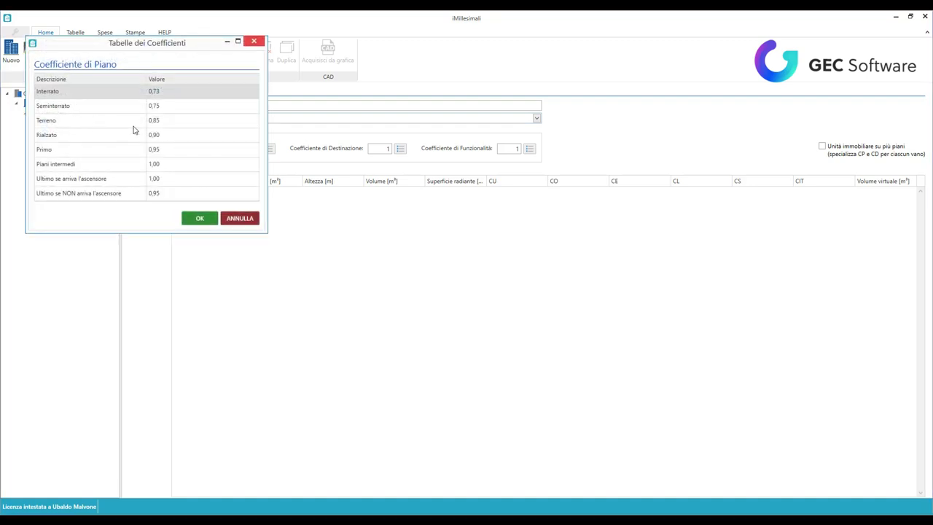
click(153, 135)
click(198, 219)
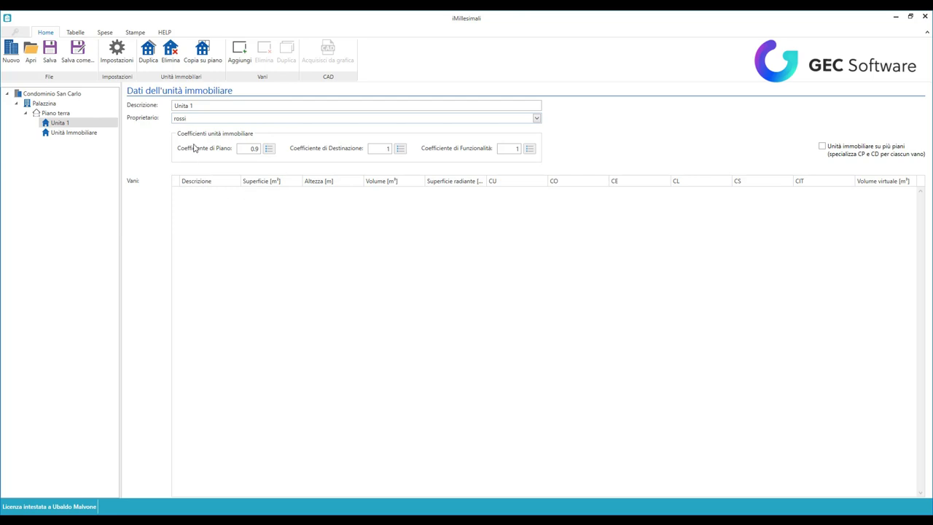
Add four room rows to Unita 1's room table.
click(241, 55)
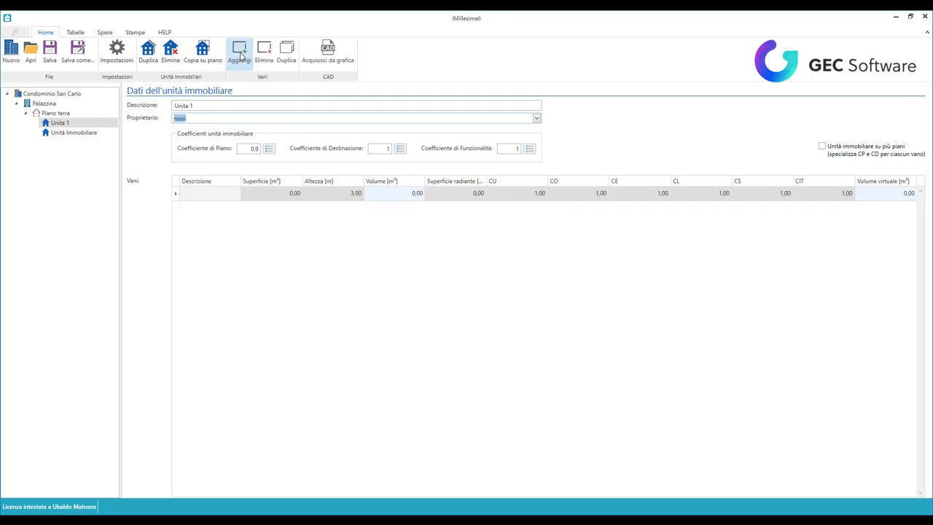
click(241, 55)
click(241, 56)
click(241, 55)
Set the first three room descriptions to Bagno, Camera and Cucina.
click(228, 195)
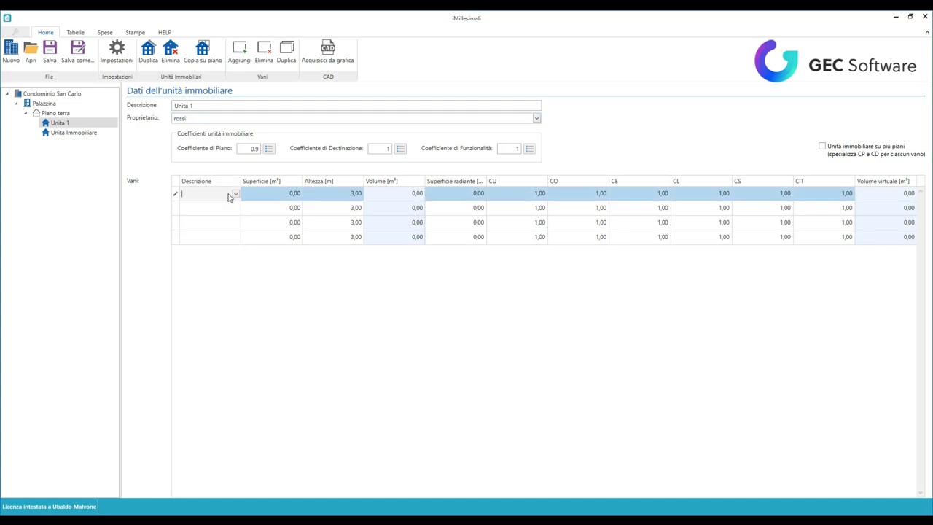
click(235, 194)
click(208, 205)
click(230, 210)
click(235, 209)
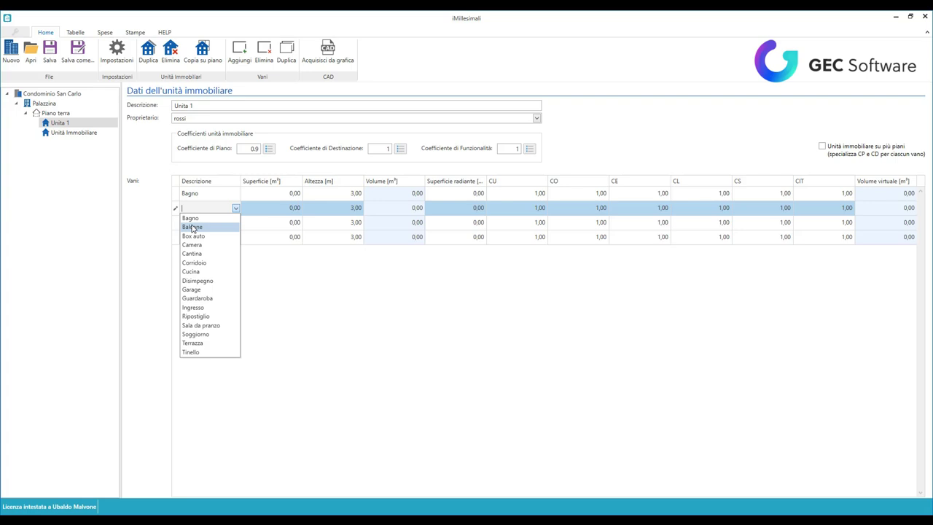
click(193, 244)
click(234, 223)
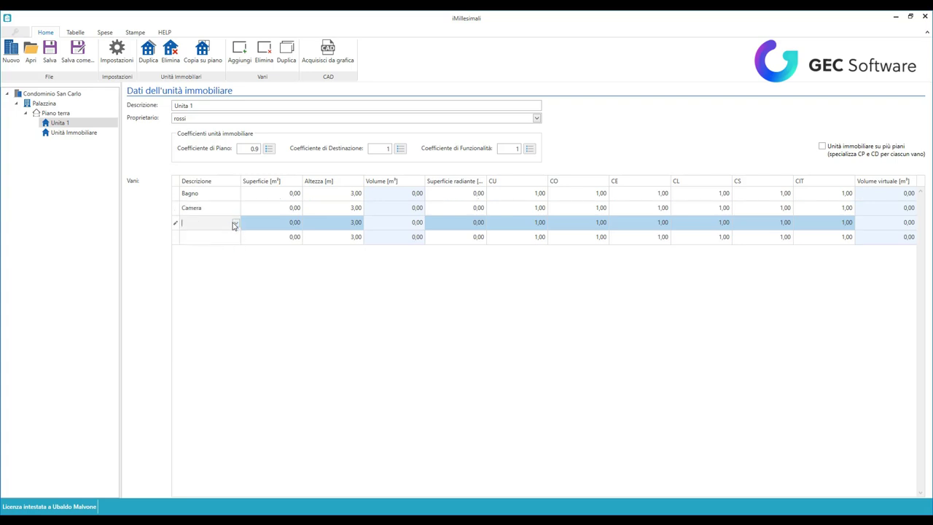
click(234, 224)
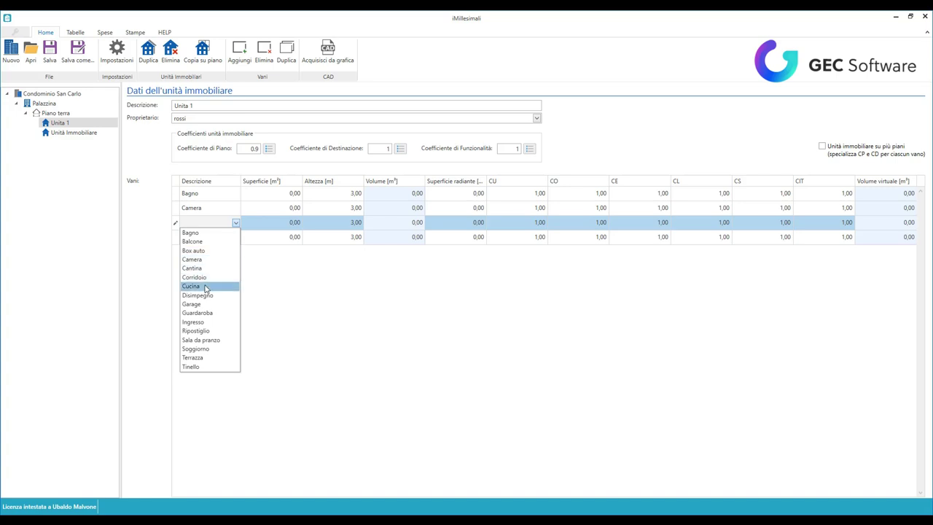
click(203, 287)
Delete the empty fourth room row.
click(223, 241)
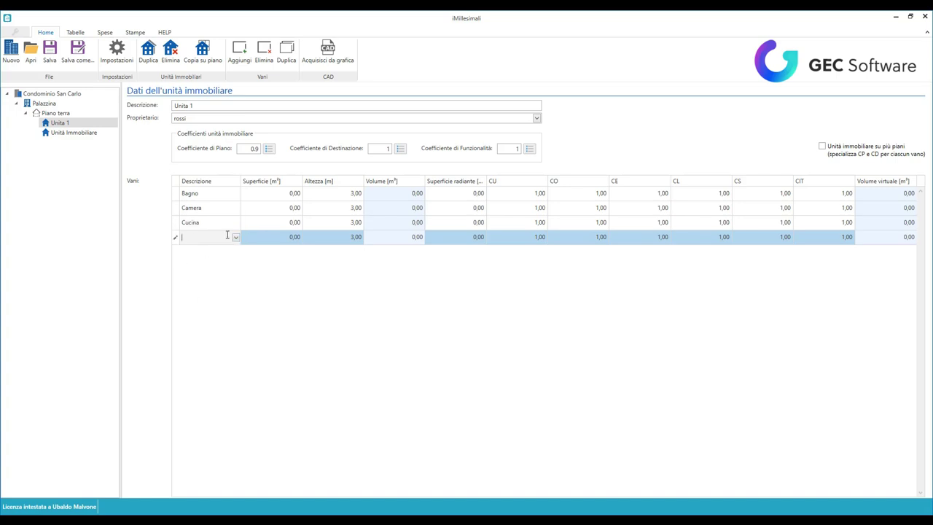
click(264, 64)
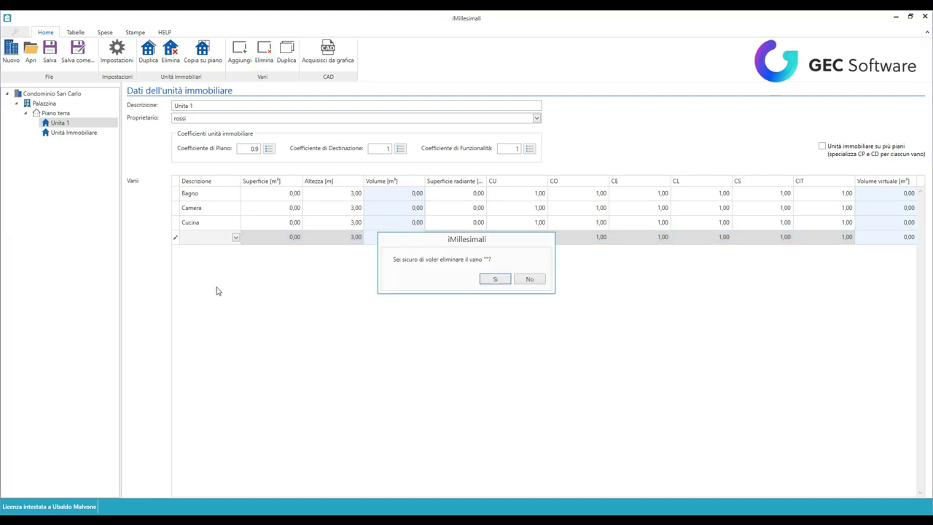
click(487, 279)
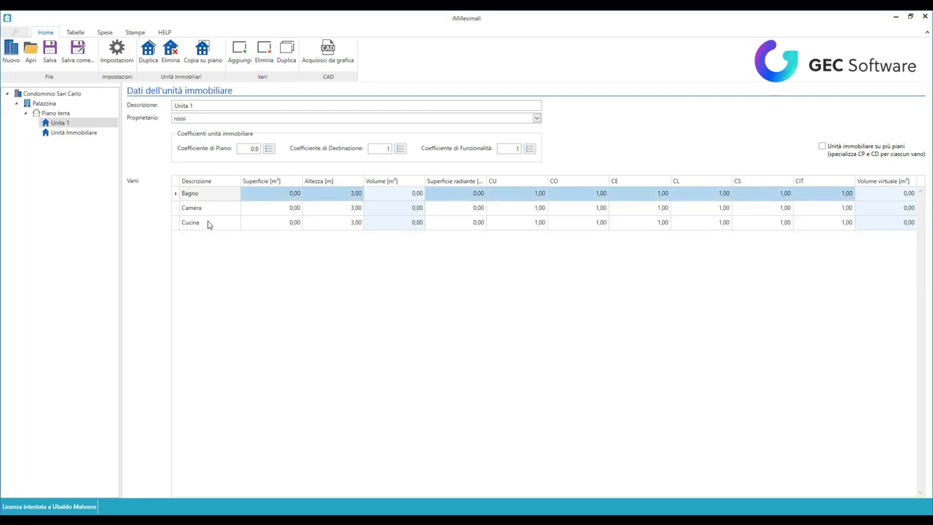
Rename the second unit unita2, enter its owner, and return to the Palazzina page.
click(64, 132)
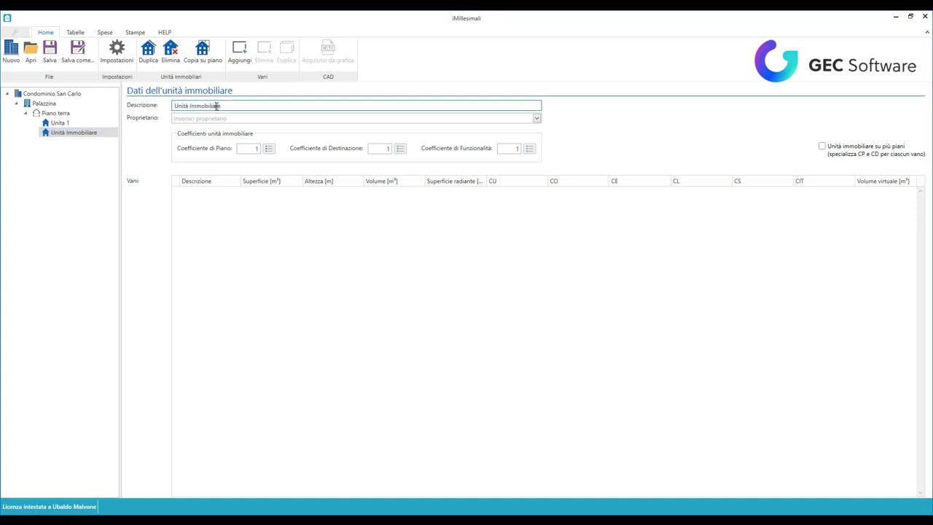
drag(213, 106, 216, 115)
text(unita2)
double_click(206, 105)
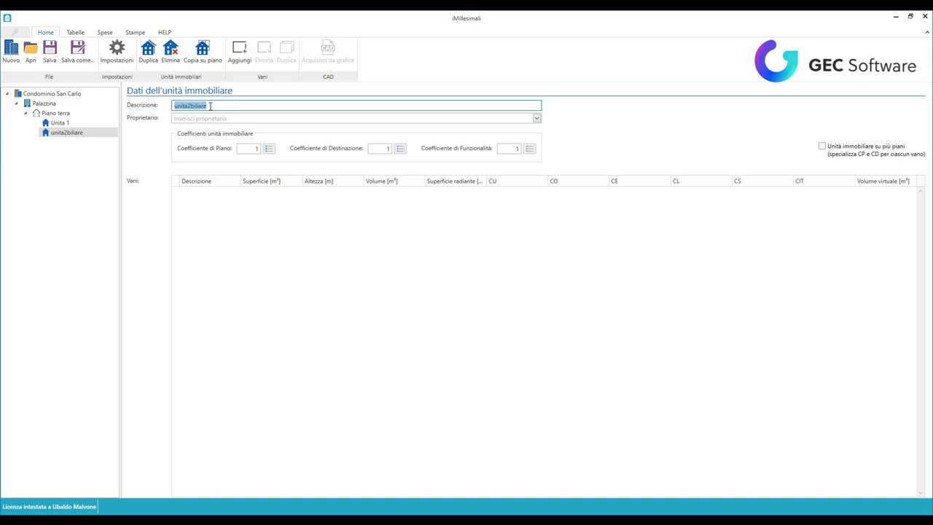
click(209, 105)
key(Tab)
text(Bianchi)
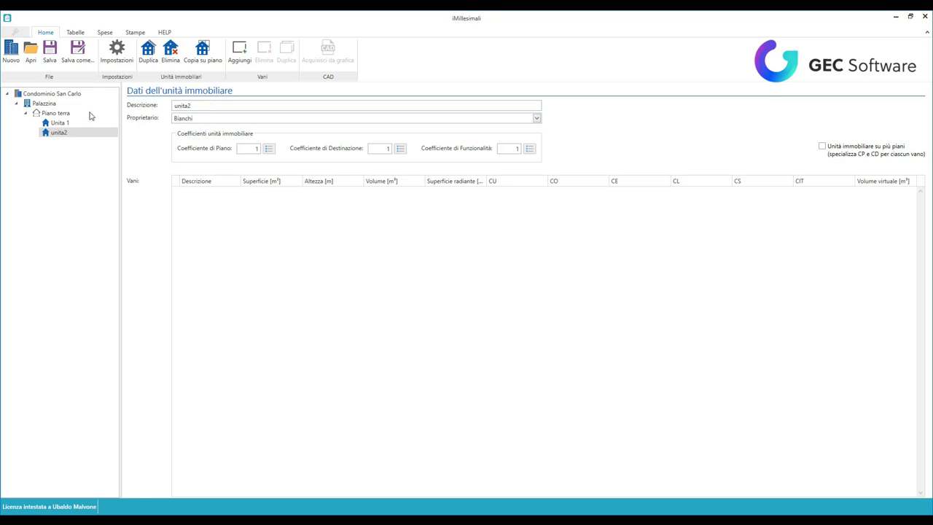
click(53, 104)
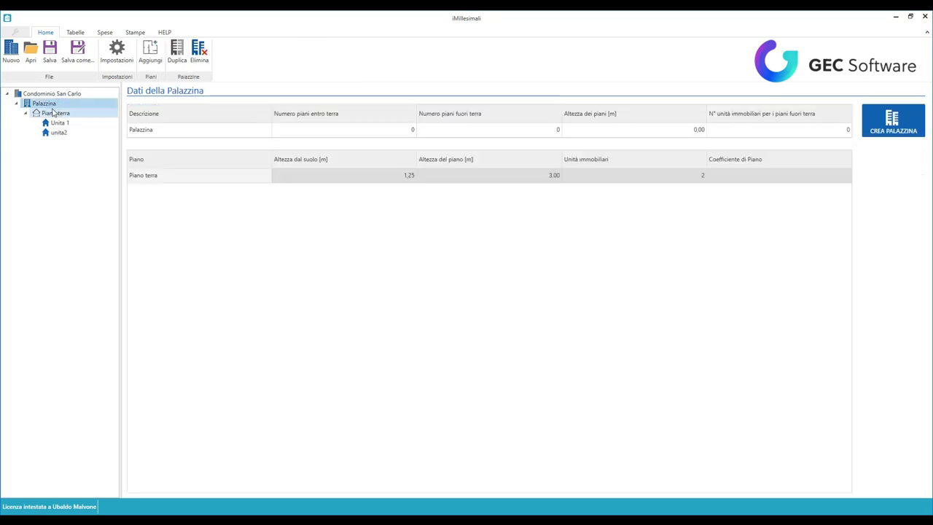
Add a new floor named Piano secondo with a floor height of 3.00 m.
click(149, 55)
click(49, 142)
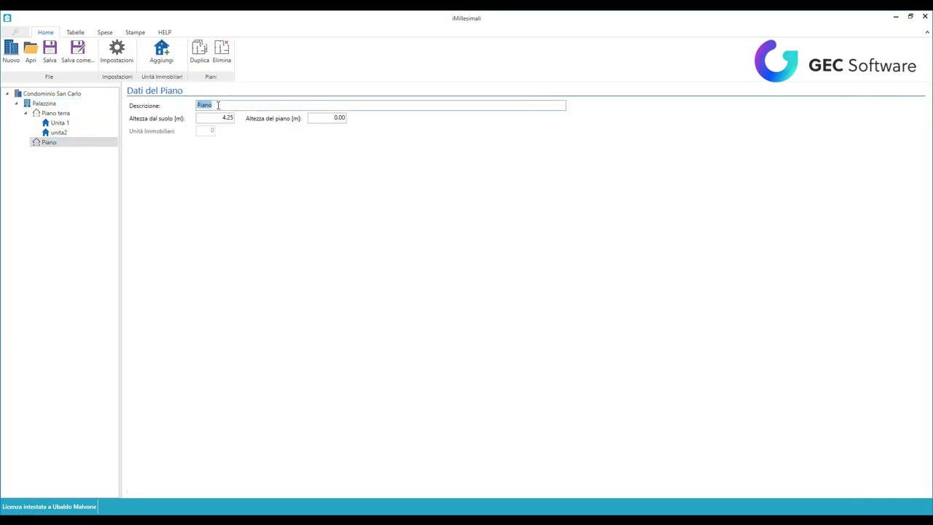
click(214, 106)
text(secondo)
click(331, 118)
text(3)
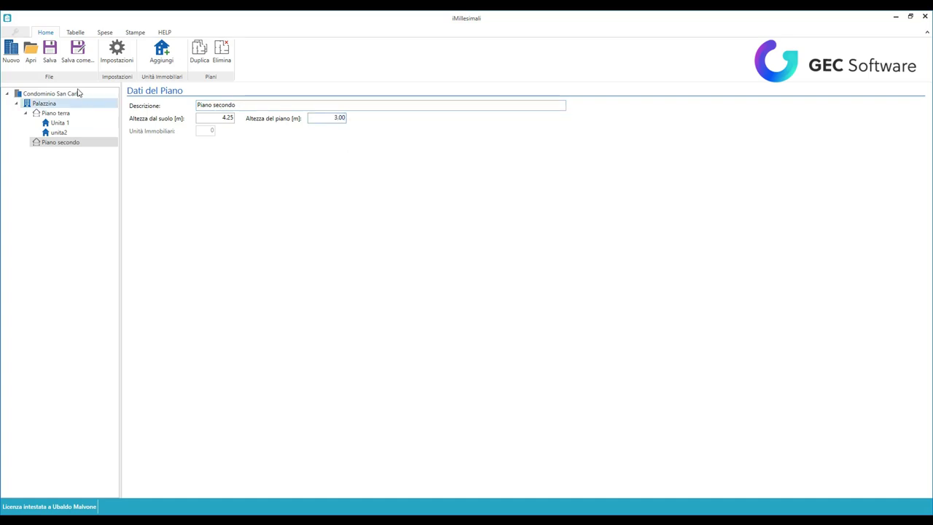
click(48, 103)
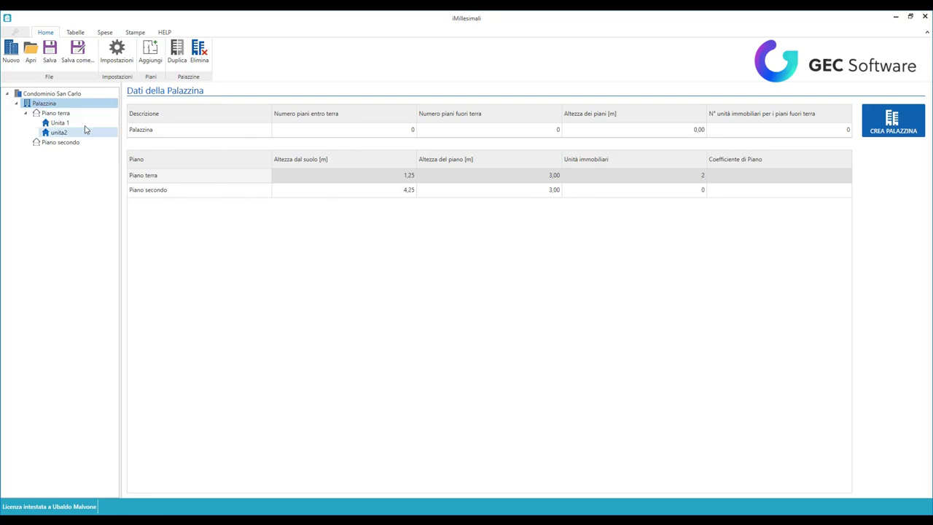
Add two property units to Piano secondo and reopen Unita 1.
click(76, 142)
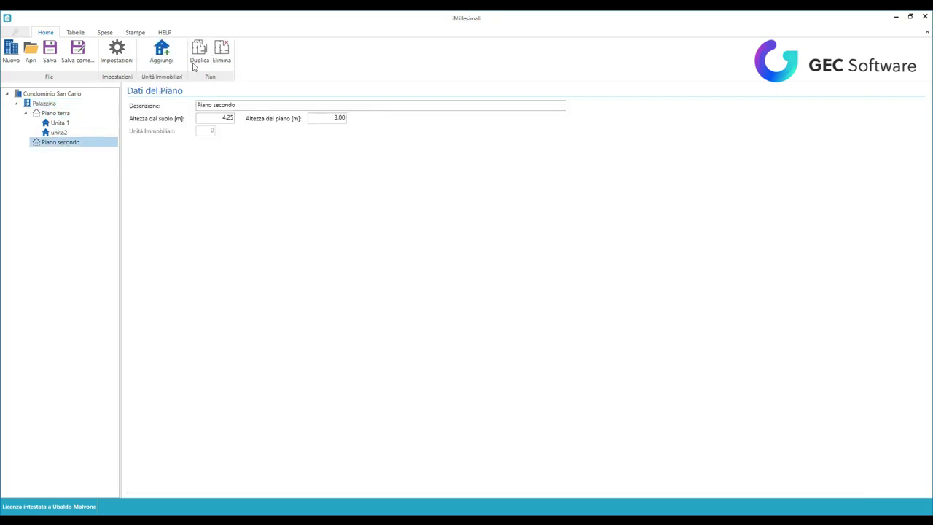
click(162, 58)
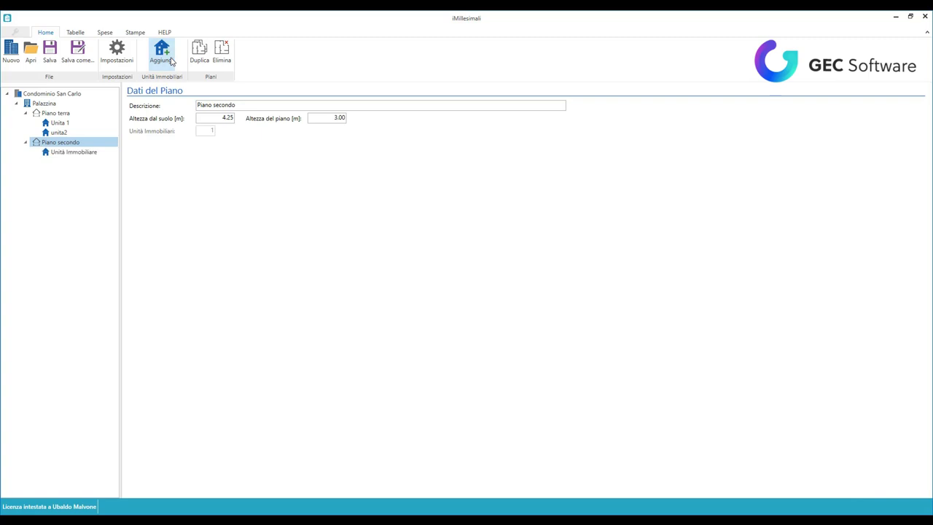
click(162, 59)
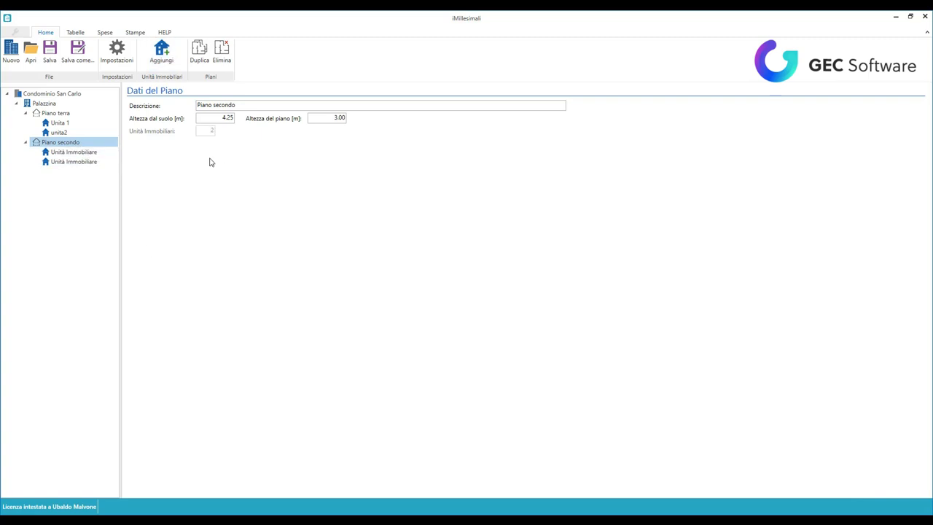
click(59, 124)
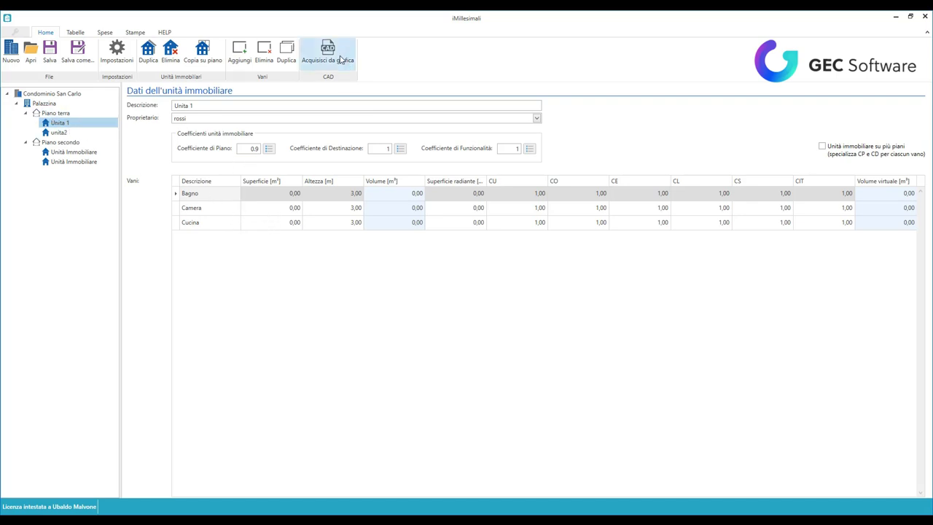
Import villetta_unifamiliare.dwg into Unita 1's CAD workspace via Acquisisci da grafica.
click(341, 59)
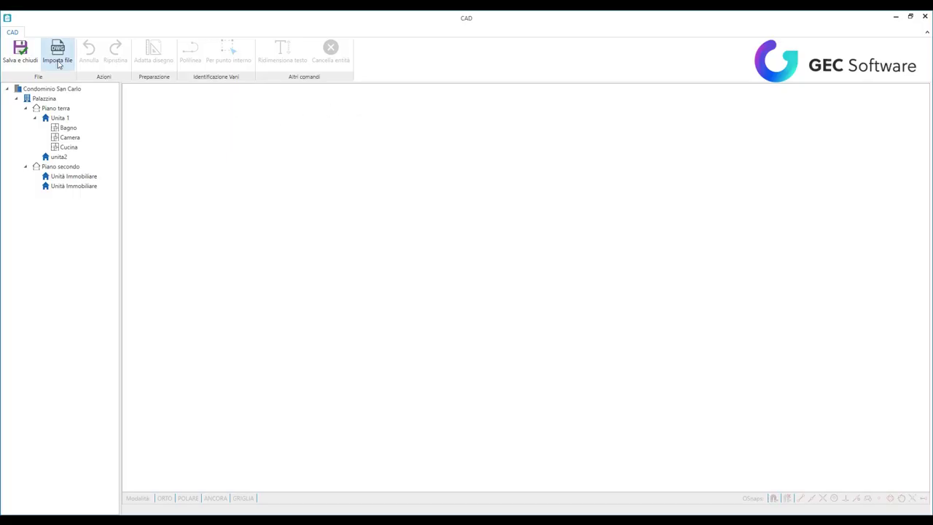
click(59, 64)
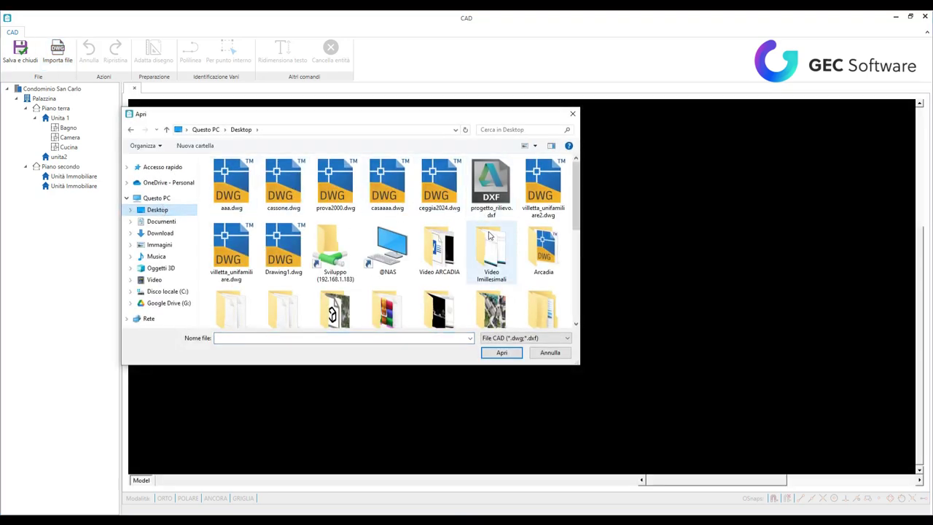
click(239, 253)
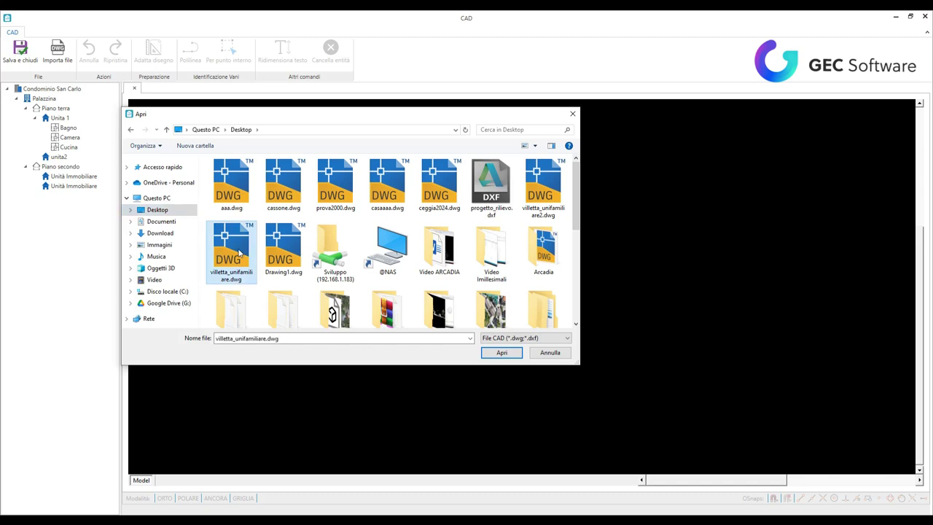
click(501, 353)
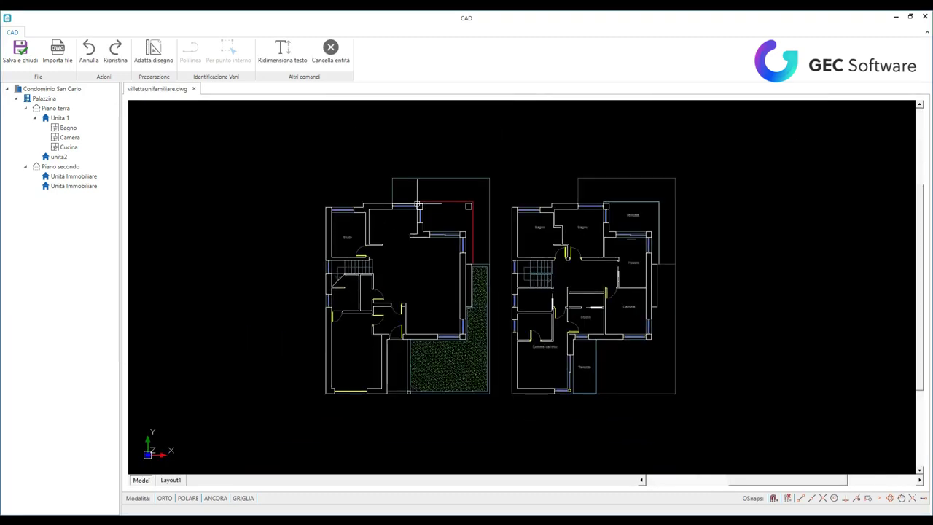
Zoom into the plan's courtyard corner and start Adatta disegno to fit its scale.
middle_drag(427, 313, 442, 314)
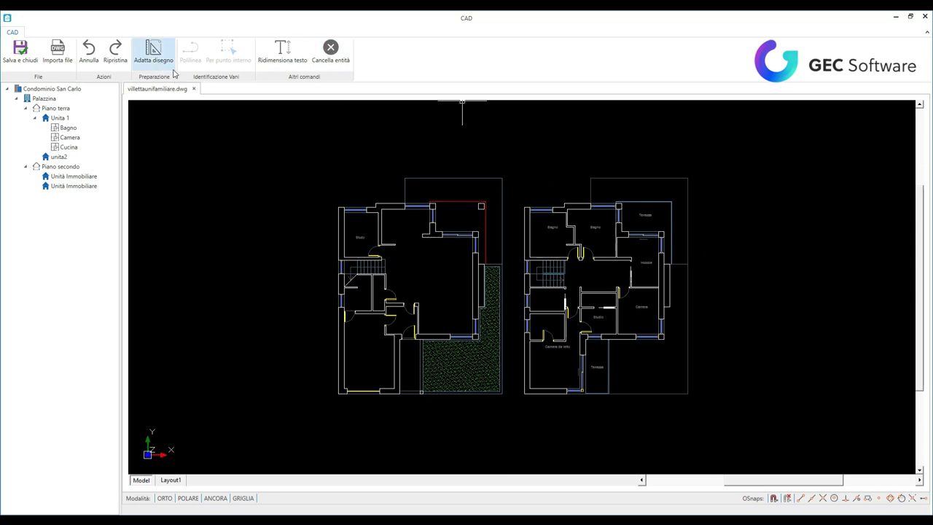
scroll(426, 341, up, 5)
scroll(426, 341, up, 3)
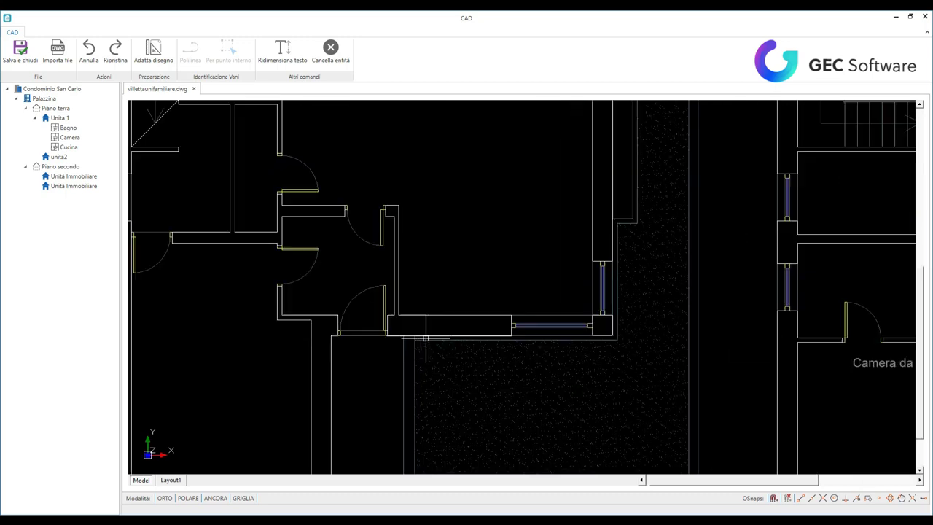
scroll(422, 337, up, 2)
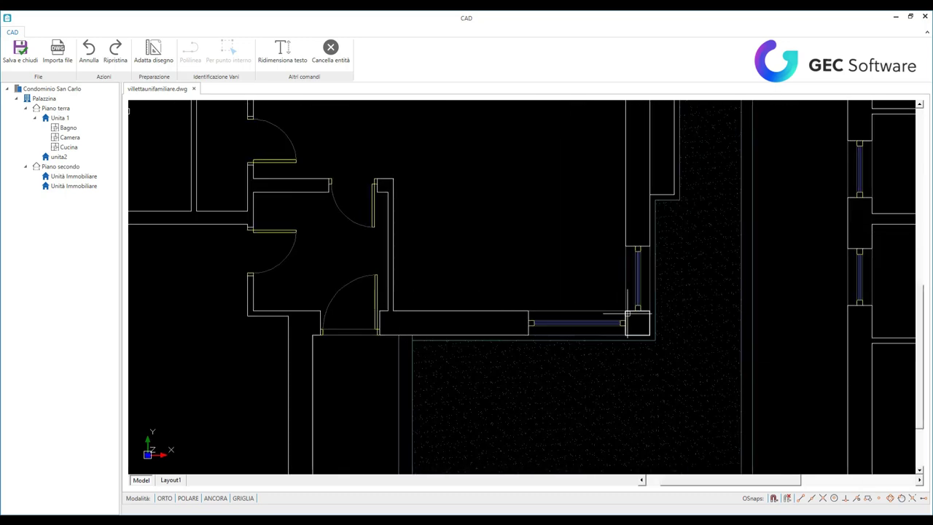
click(167, 65)
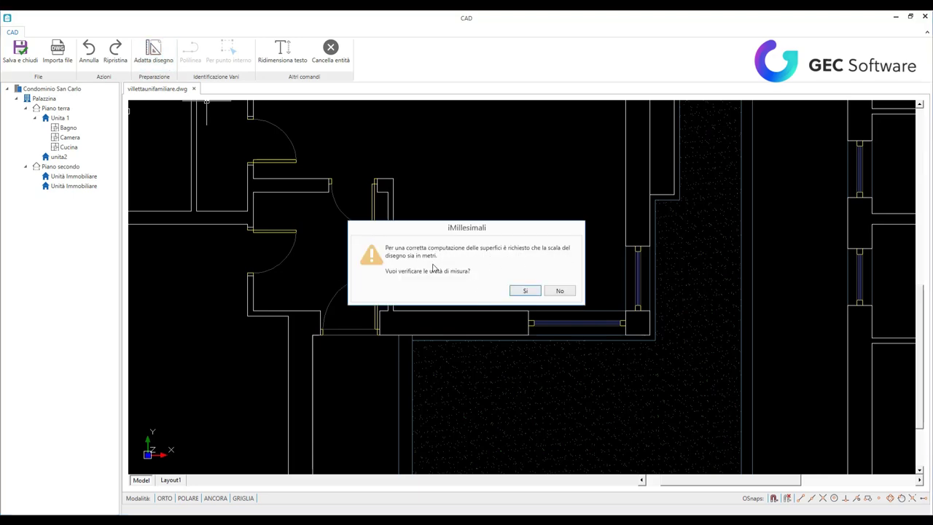
Scale the plan to metres using a 4.30 m reference distance between two wall points.
click(524, 291)
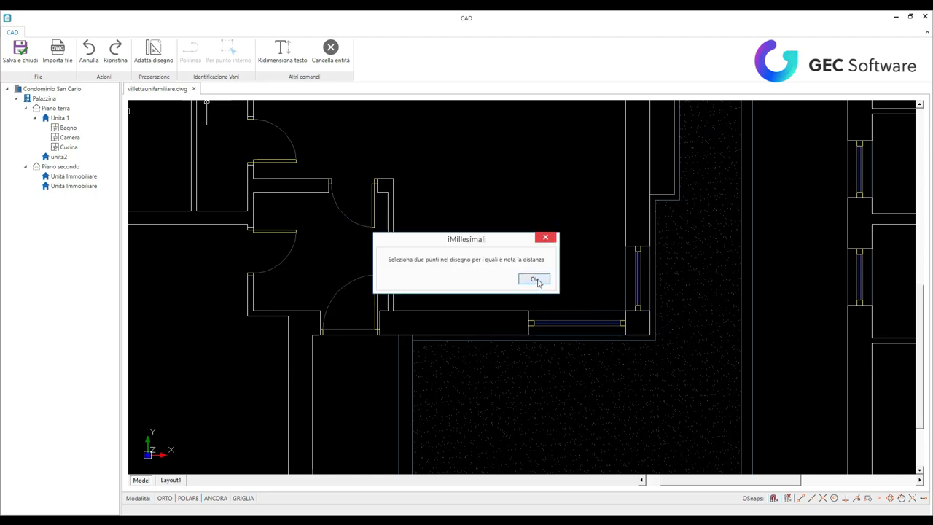
click(535, 280)
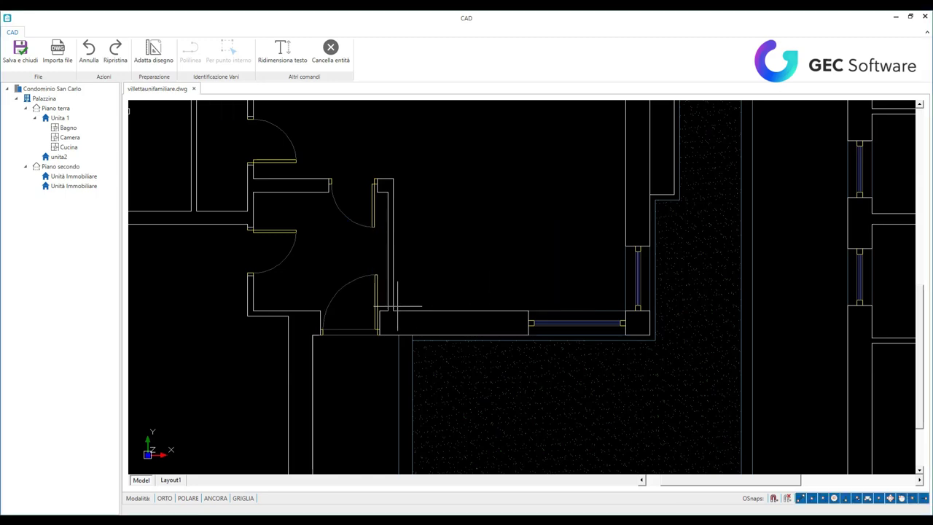
click(623, 310)
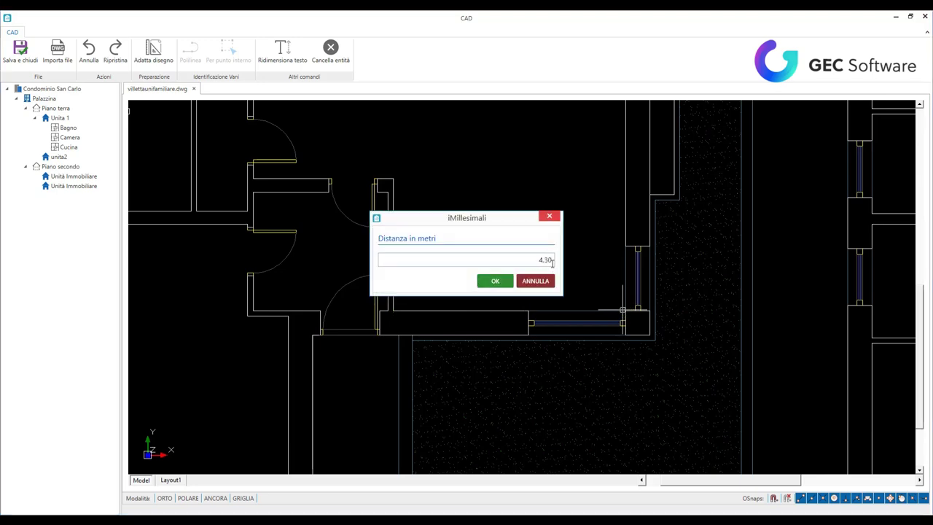
click(509, 282)
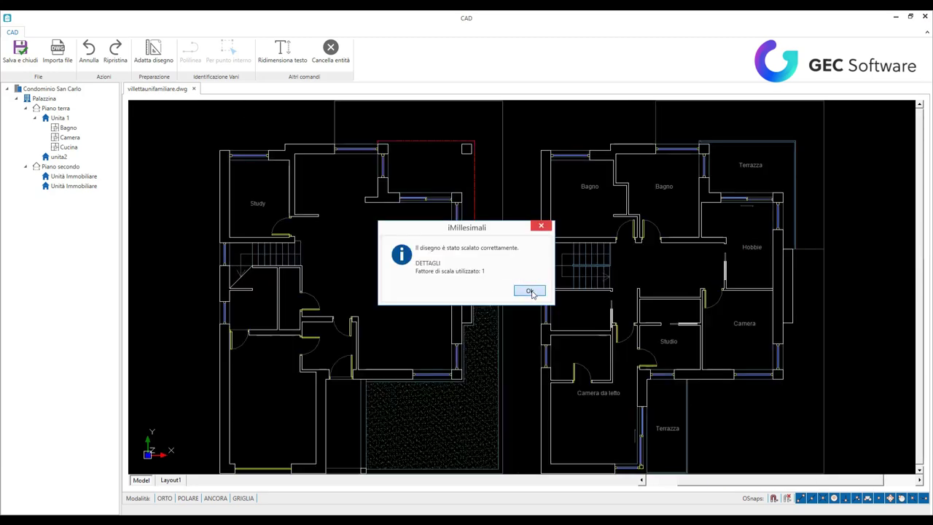
click(529, 291)
Select Bagno in Unita 1's room list and centre the left unit's plan.
scroll(452, 298, down, 2)
scroll(466, 306, up, 4)
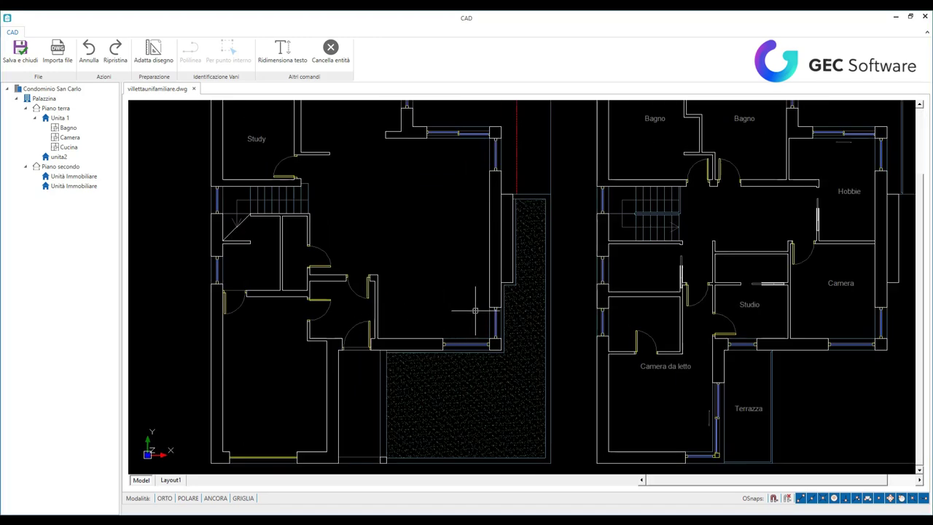
scroll(455, 299, down, 1)
click(67, 128)
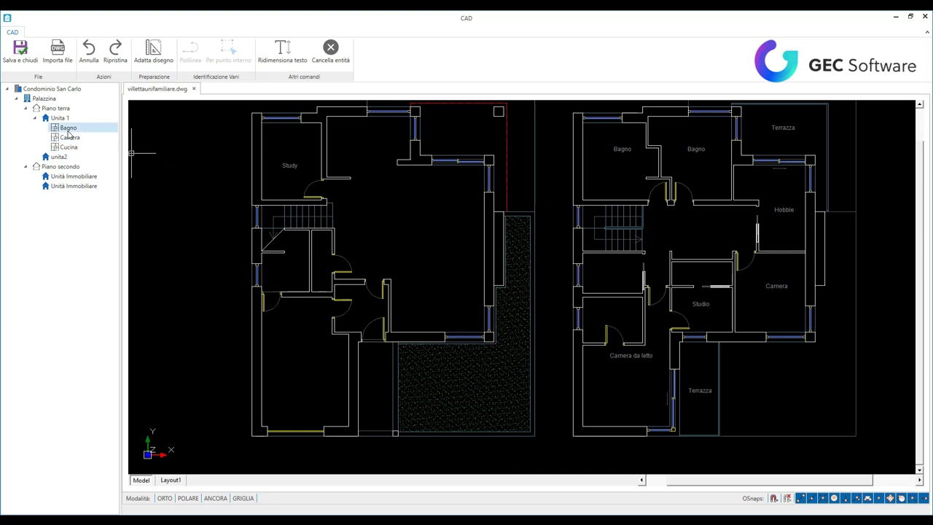
click(67, 129)
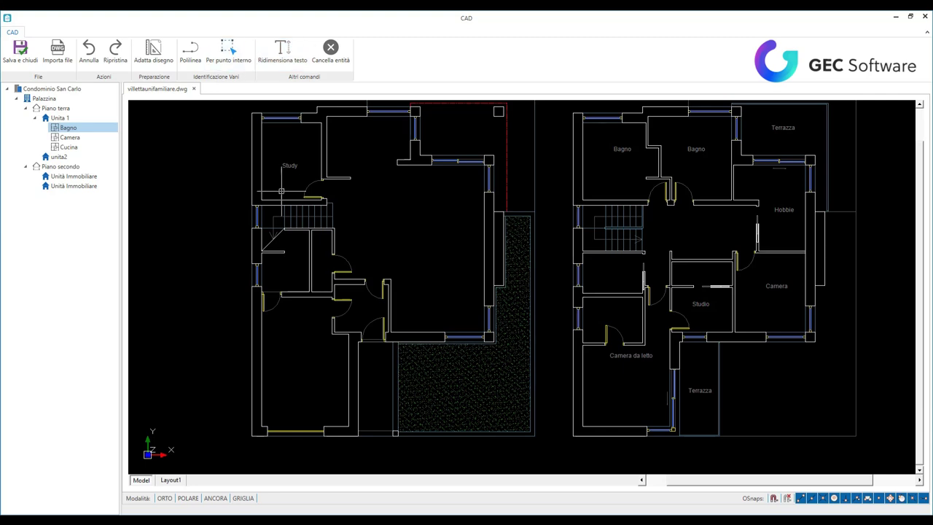
middle_drag(394, 374, 469, 388)
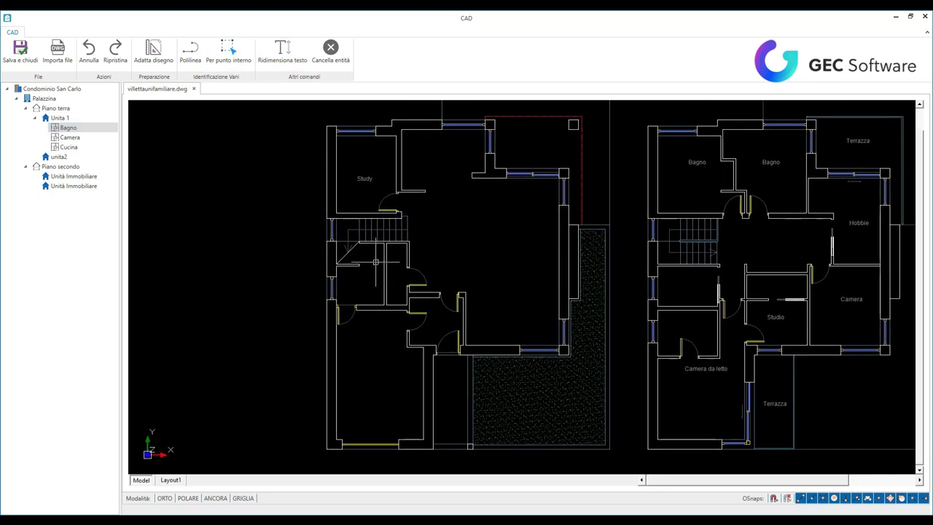
scroll(375, 263, up, 2)
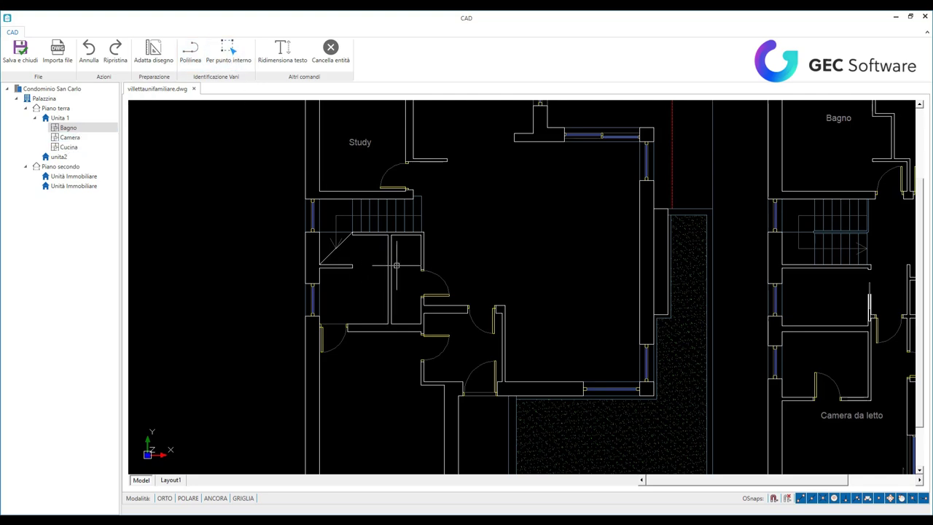
Trace the Bagno outline through its four corners as a closed 2.6950 mq hatched area.
click(192, 55)
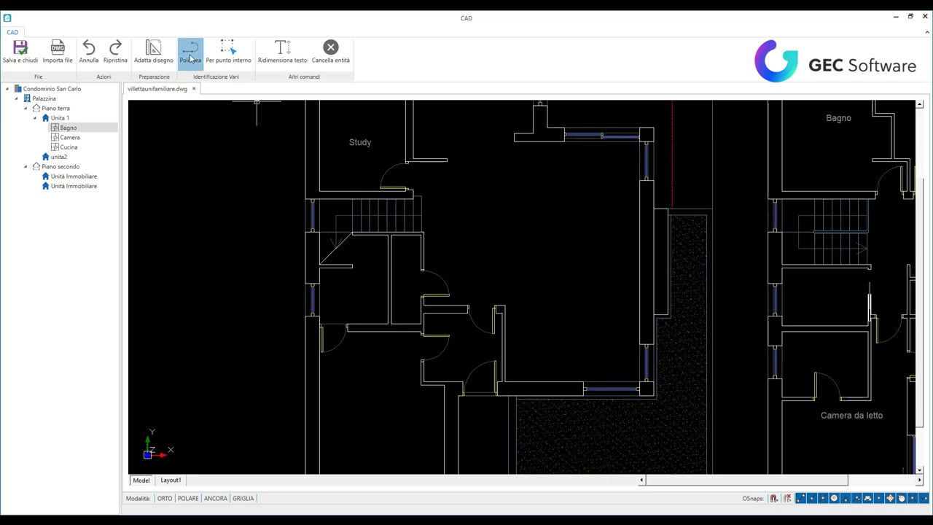
scroll(414, 241, up, 5)
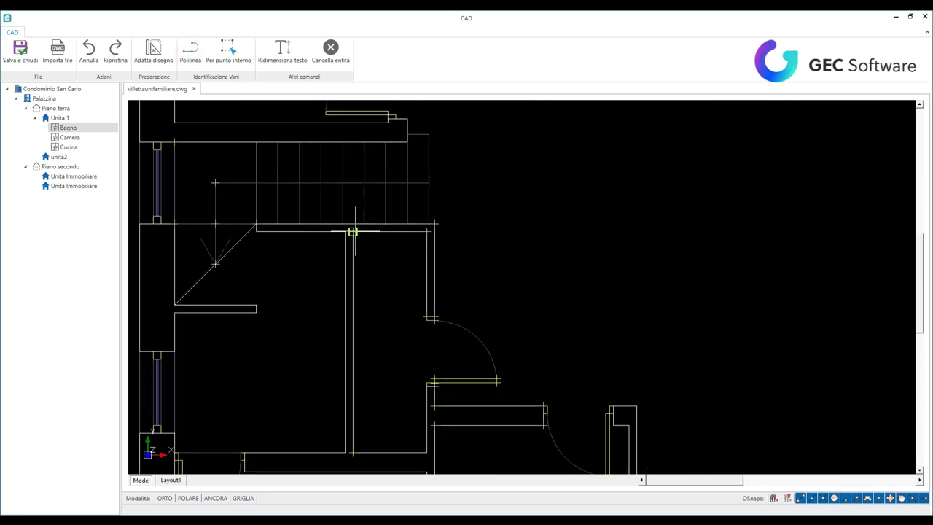
click(352, 231)
click(427, 231)
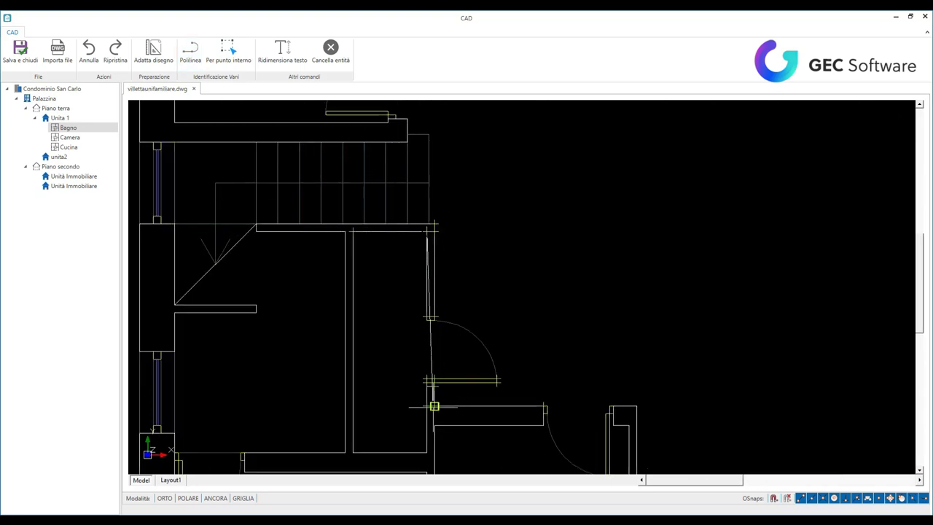
click(426, 452)
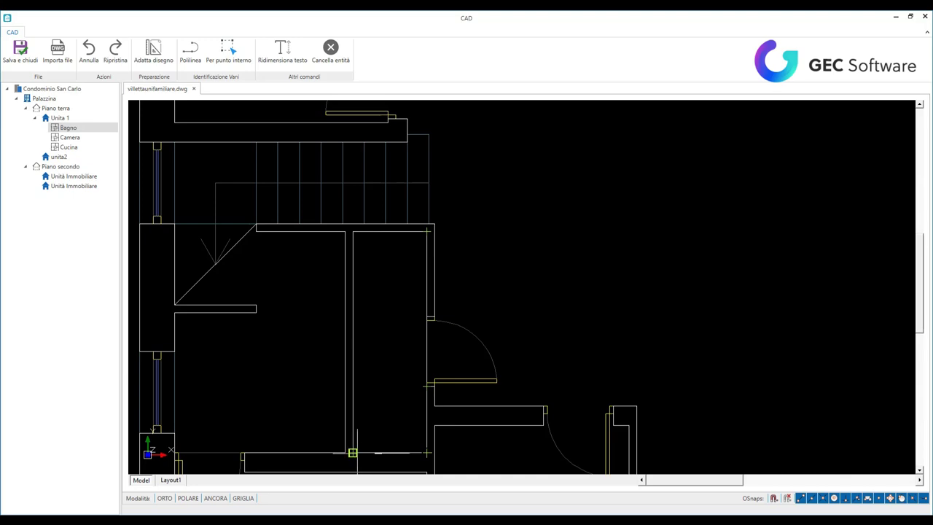
click(352, 451)
click(352, 231)
key(Return)
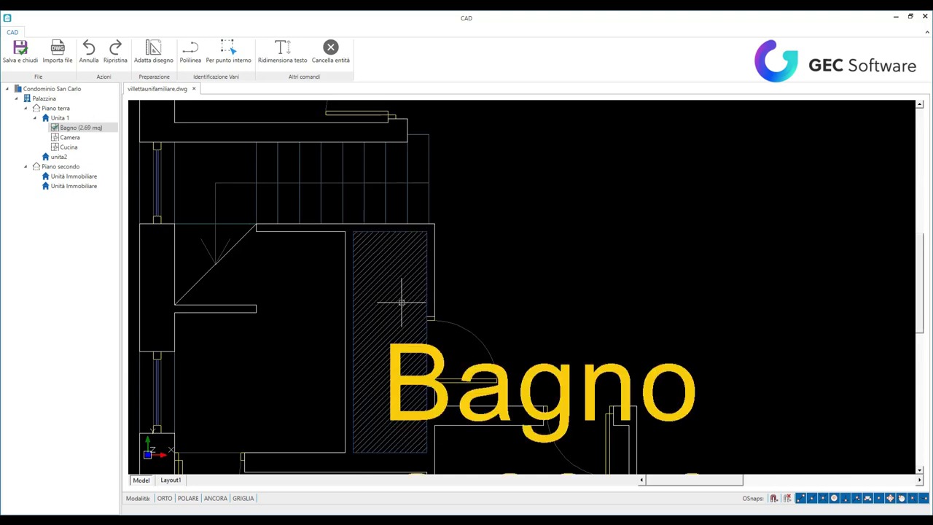
scroll(481, 350, down, 3)
scroll(517, 388, down, 2)
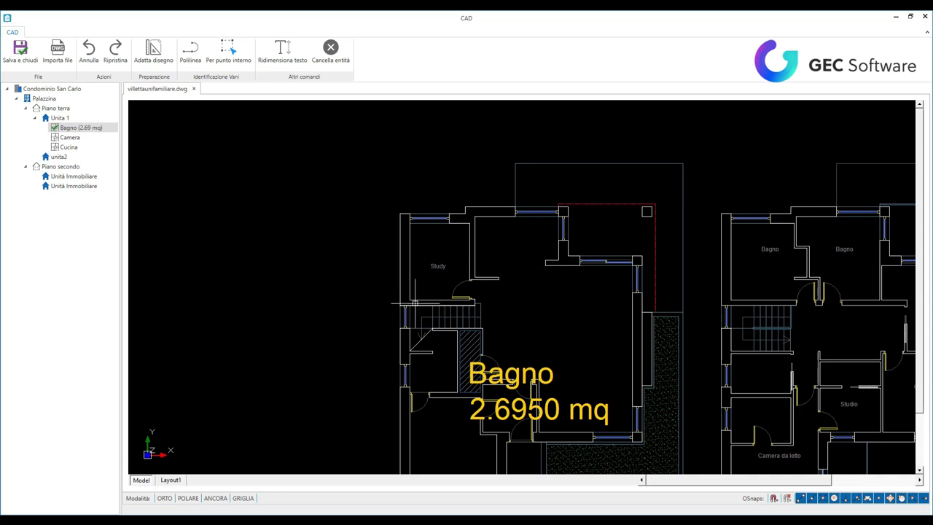
Trace the Camera room as a closed polyline around the Study's four corners (9.6981 mq).
click(69, 138)
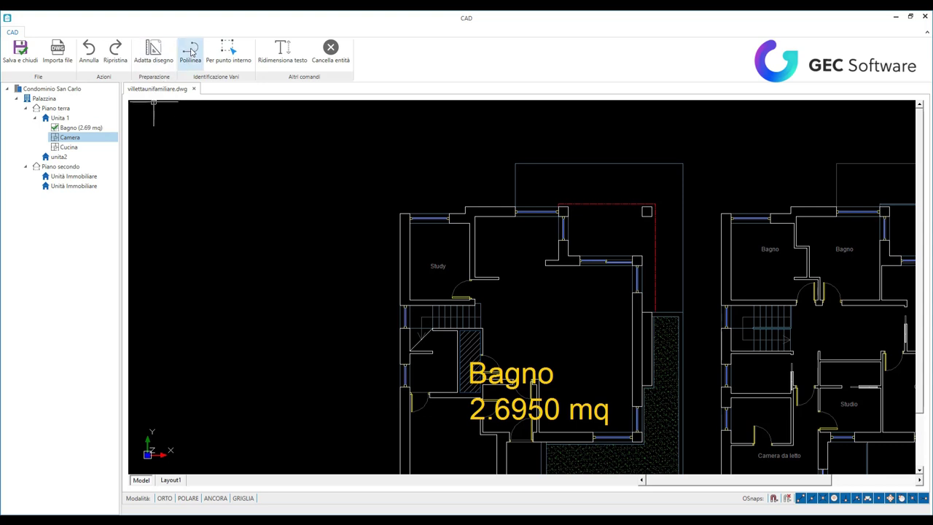
click(190, 51)
scroll(469, 249, up, 3)
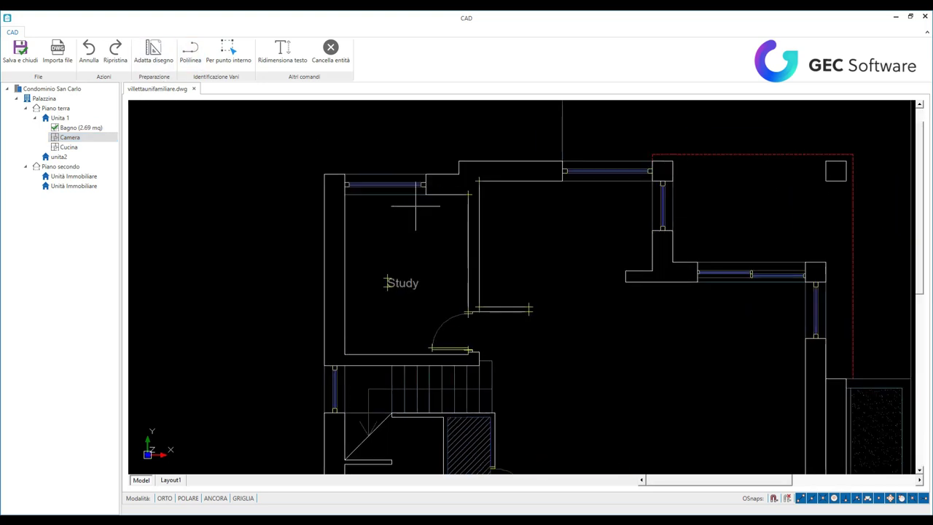
click(344, 195)
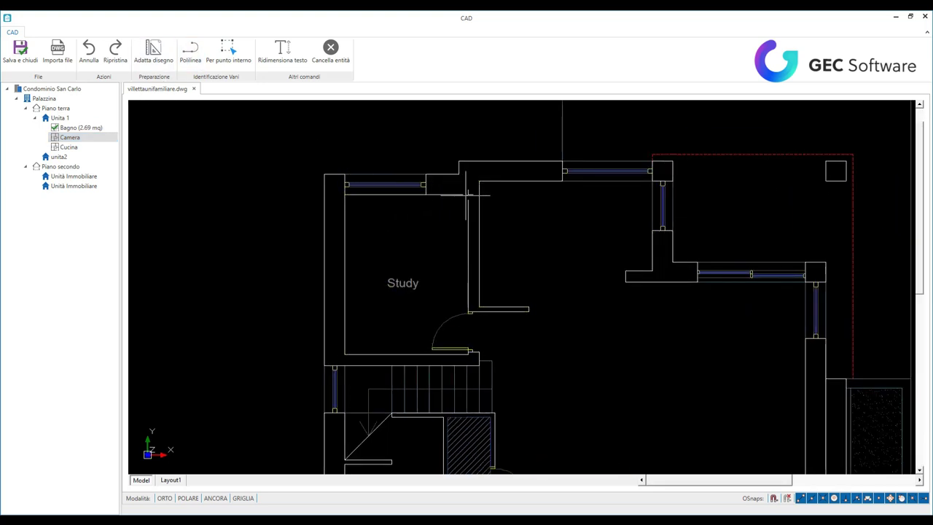
click(467, 195)
click(468, 353)
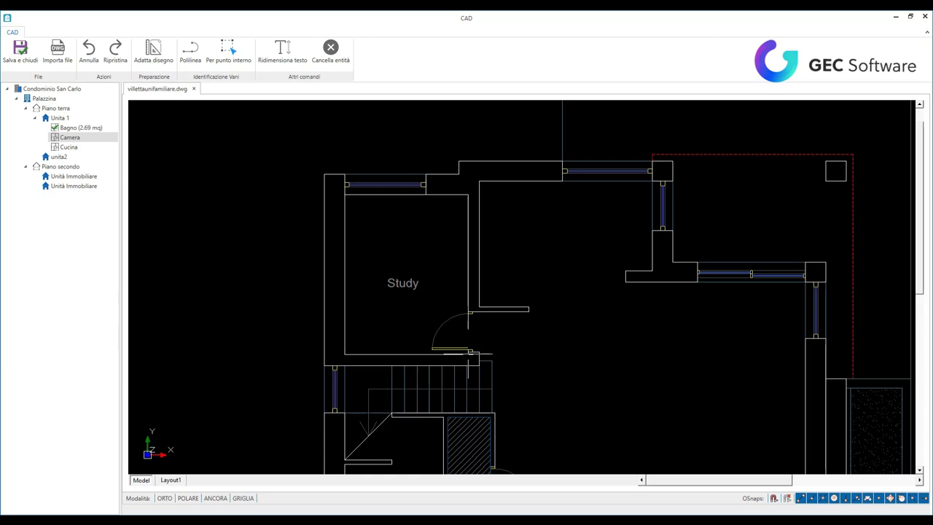
click(345, 354)
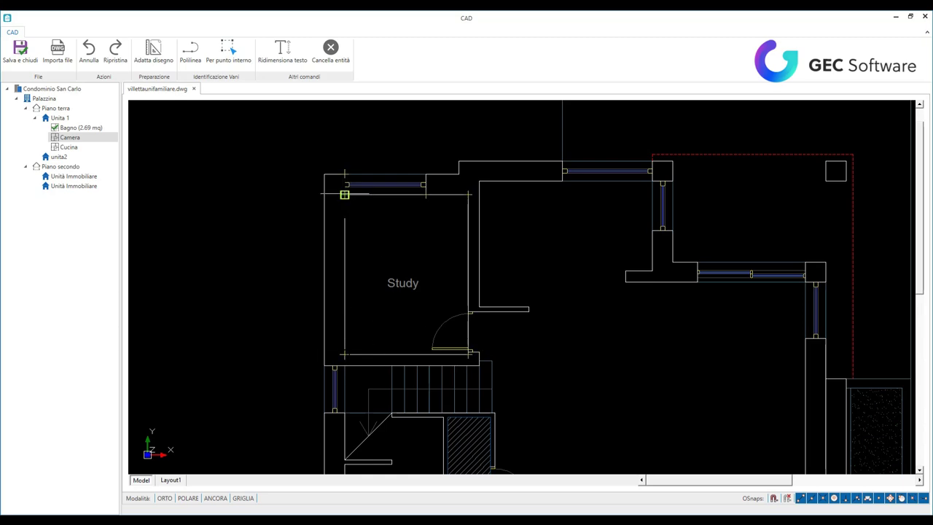
click(344, 194)
Shrink the Camera area label with Ridimensiona testo and drag it inside the hatched Study.
scroll(497, 339, down, 2)
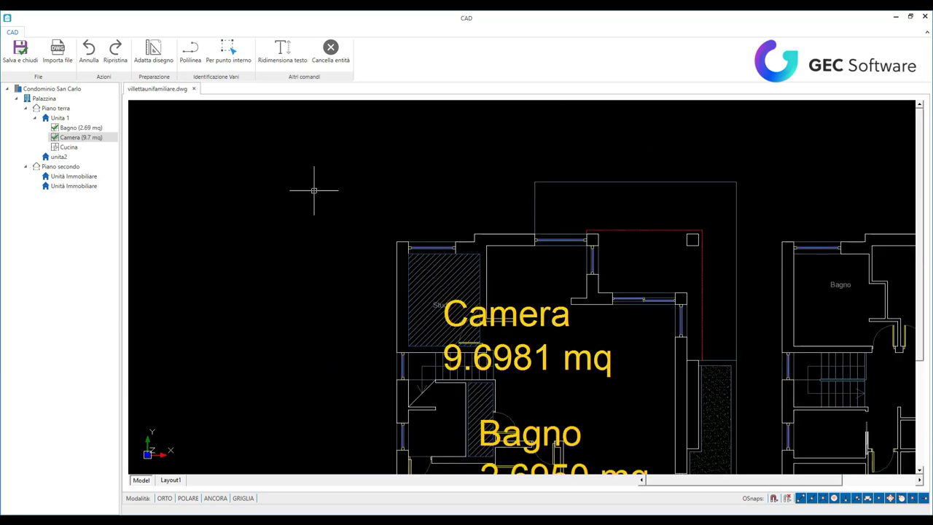
click(282, 52)
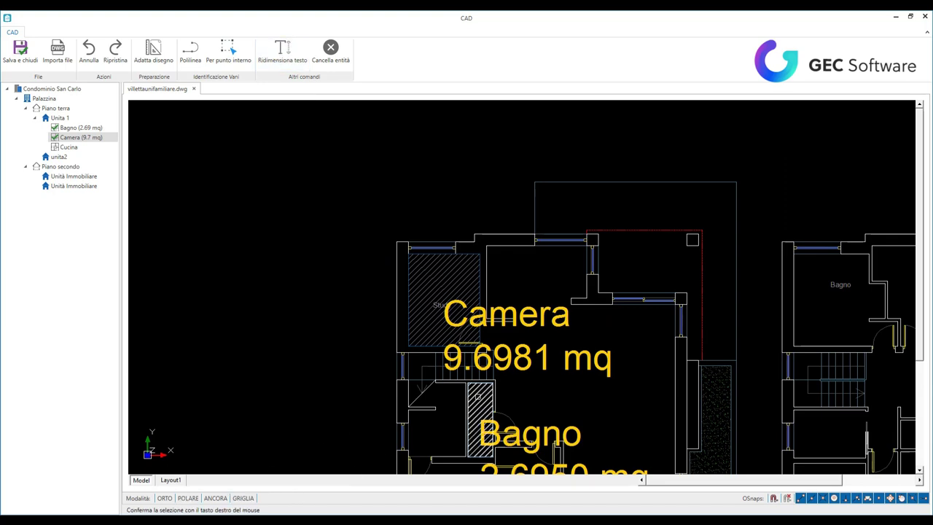
click(523, 354)
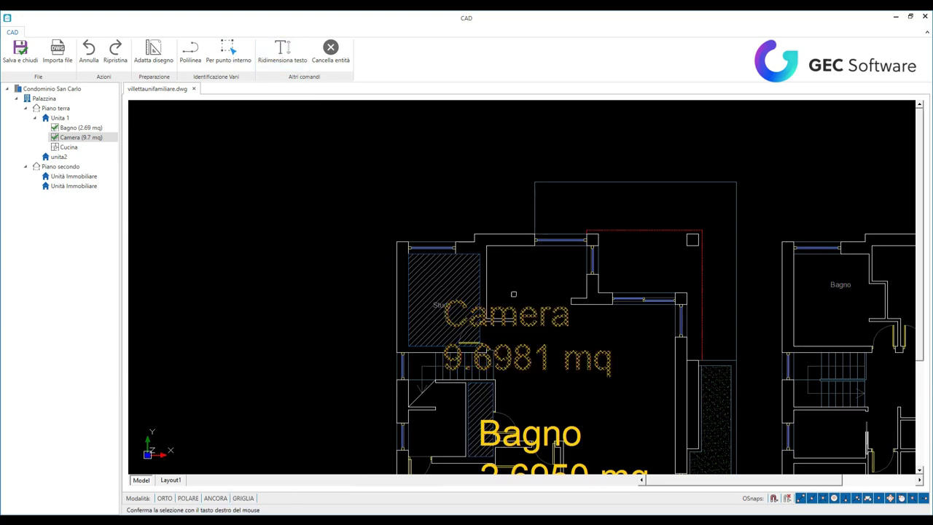
right_click(513, 296)
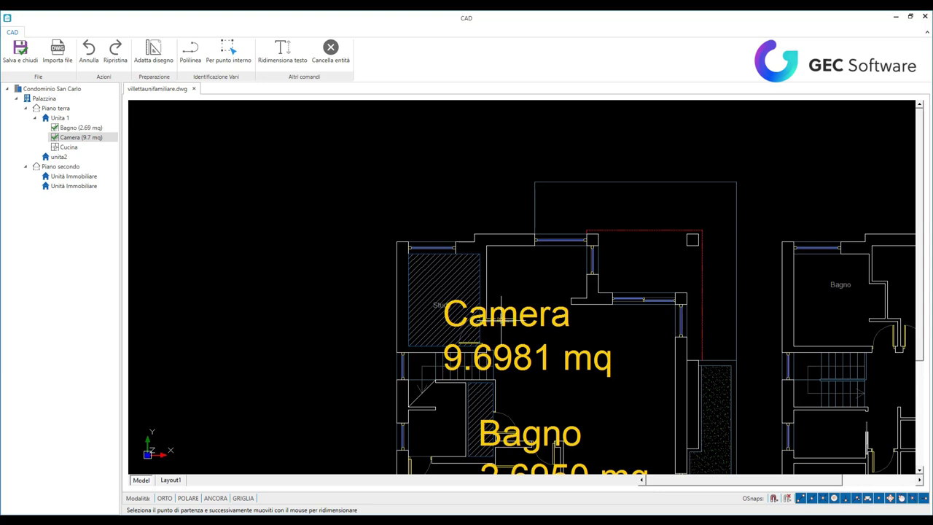
click(499, 318)
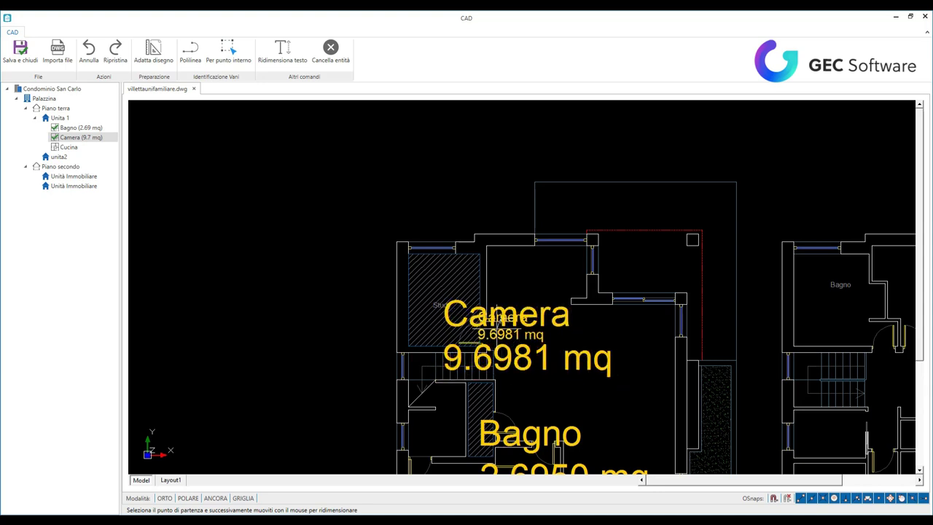
click(490, 312)
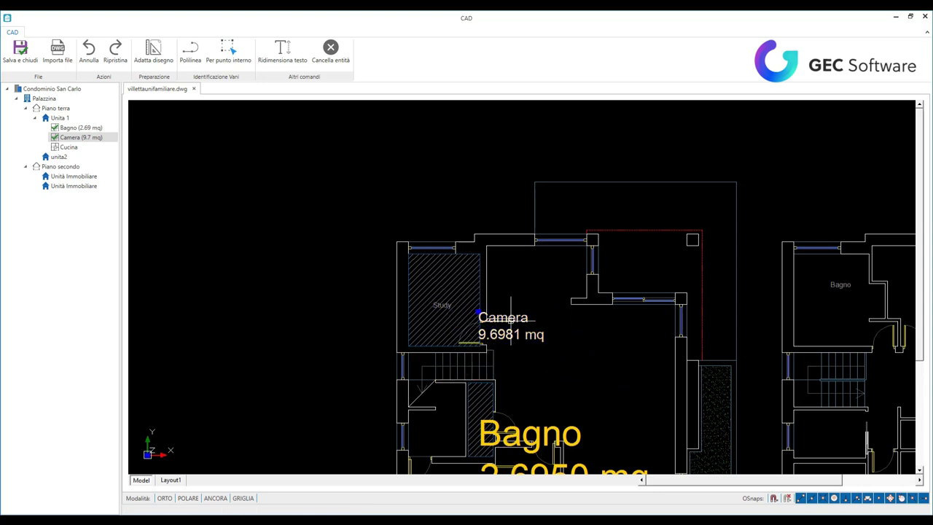
drag(480, 312, 419, 274)
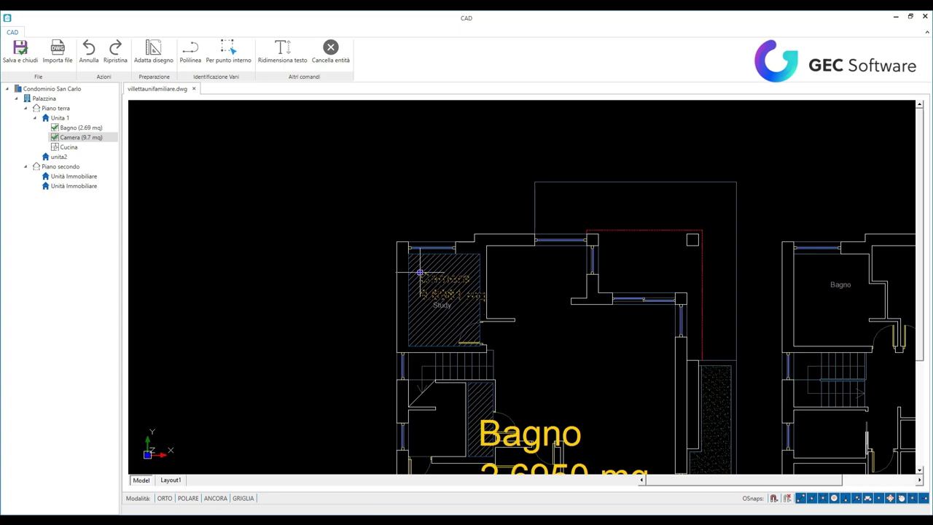
Try resizing the Bagno label with Ridimensiona testo, then dismiss the resize error.
click(282, 52)
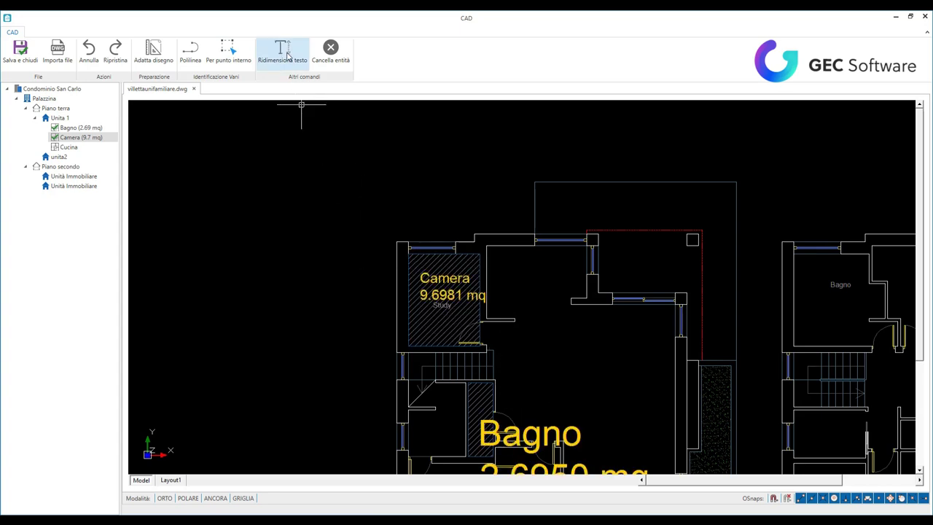
click(530, 433)
right_click(549, 417)
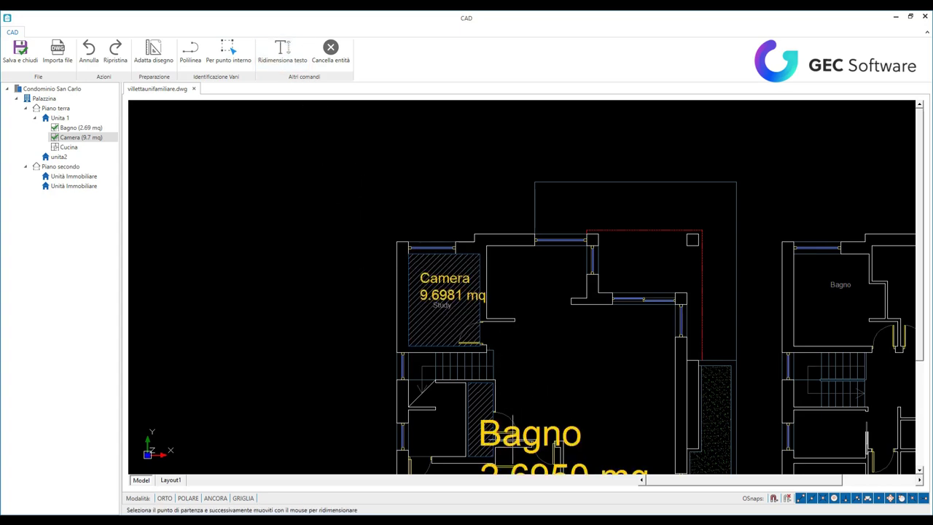
click(486, 446)
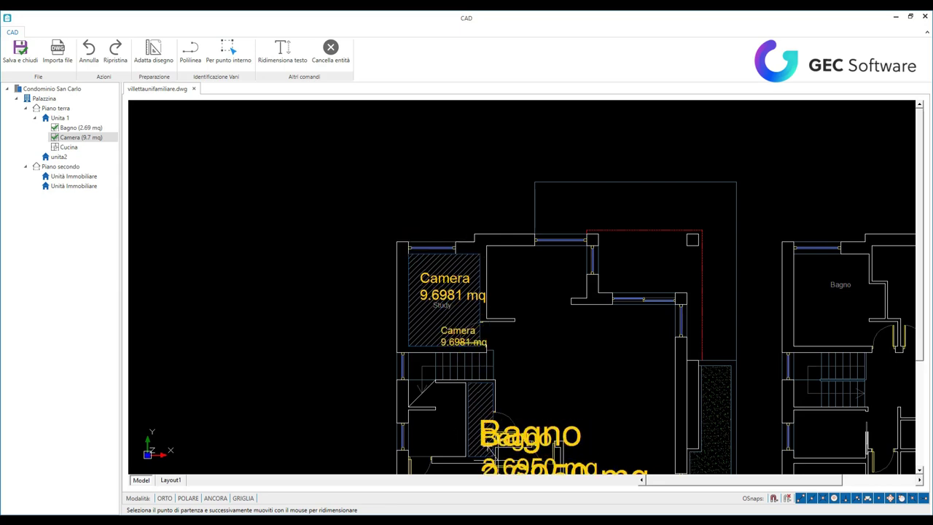
click(498, 461)
click(539, 286)
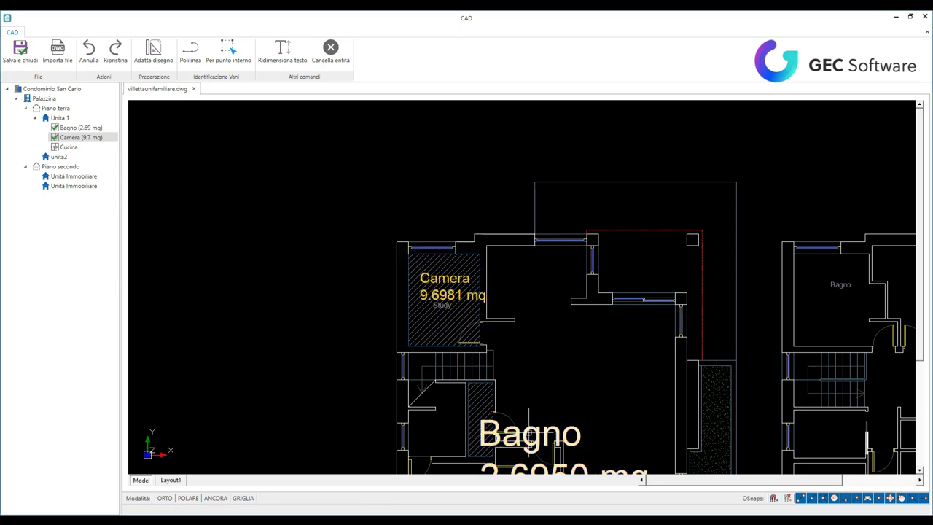
Shrink the Camera label to a small size, then bring the stairs and Bagno room into view.
click(295, 61)
right_click(584, 411)
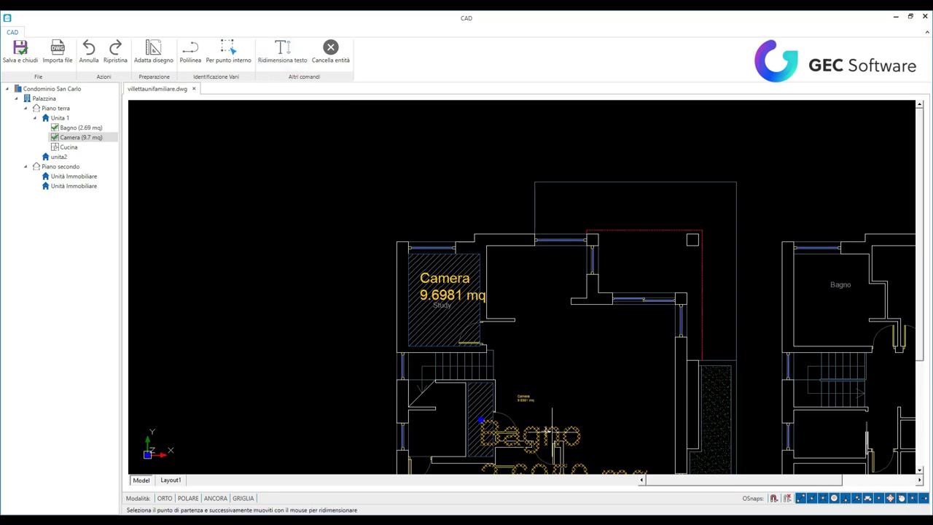
click(523, 387)
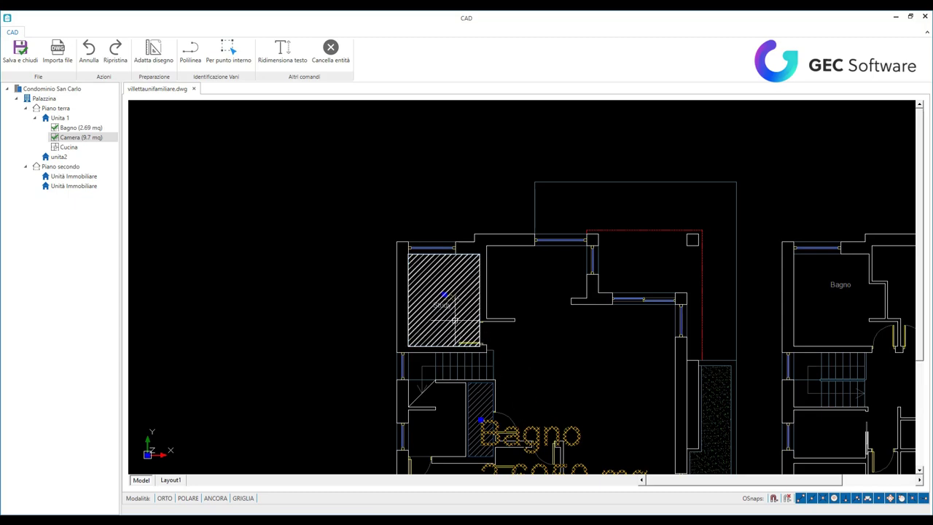
scroll(453, 321, up, 4)
click(445, 255)
middle_drag(598, 422, 560, 248)
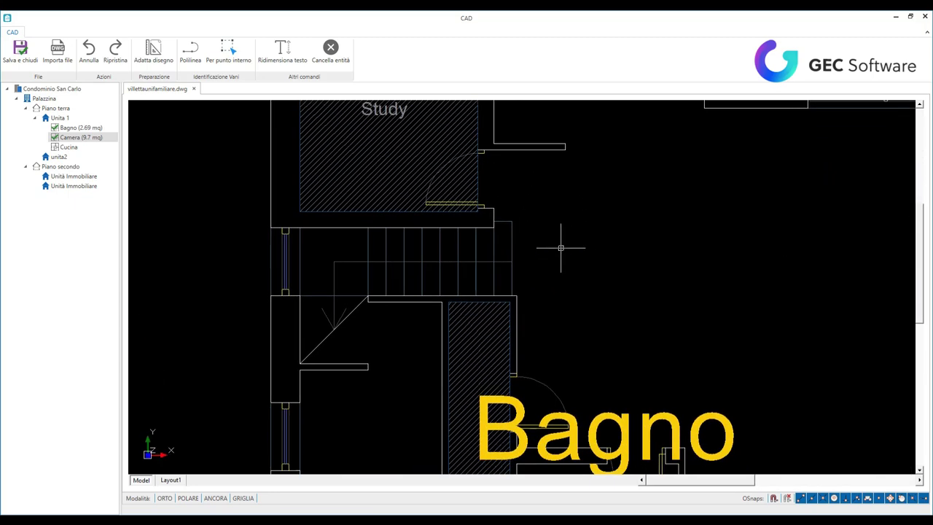
scroll(560, 248, down, 2)
scroll(583, 397, up, 2)
scroll(568, 384, down, 2)
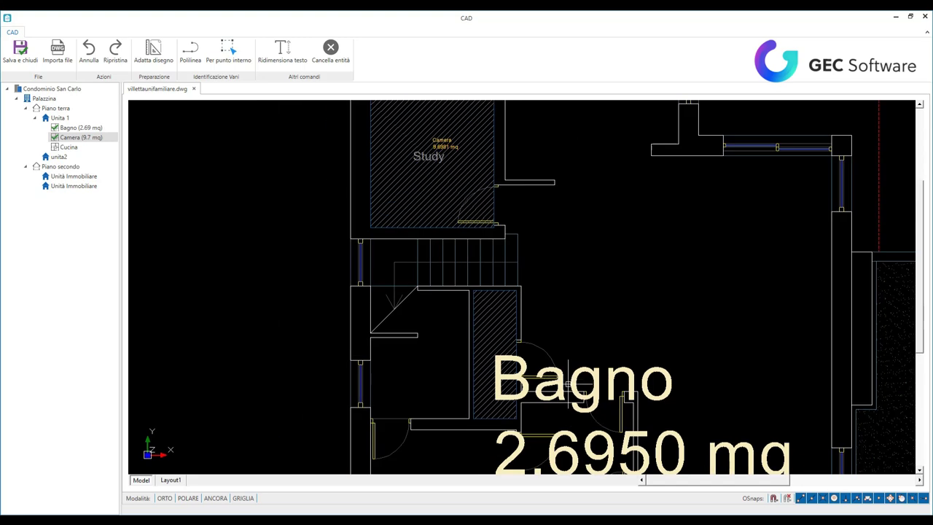
click(568, 384)
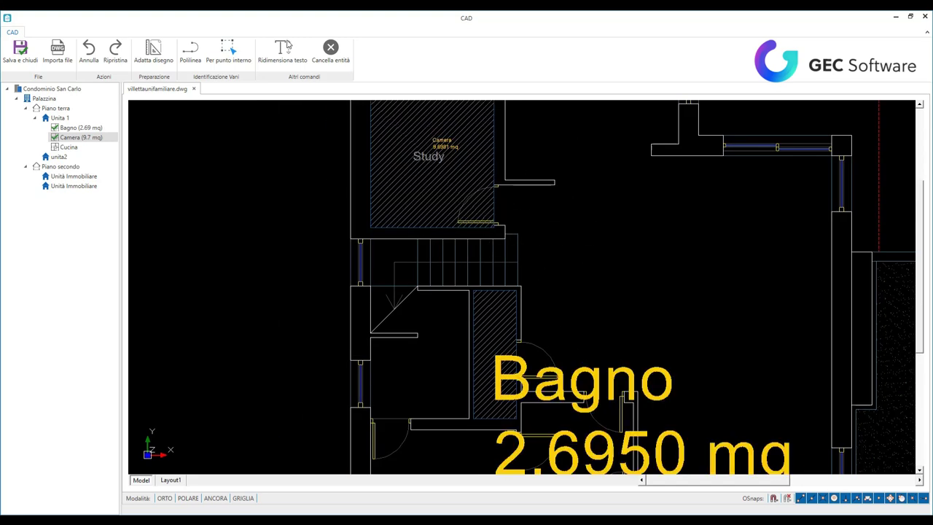
Select the Bagno area label for resizing with Ridimensiona testo.
click(287, 45)
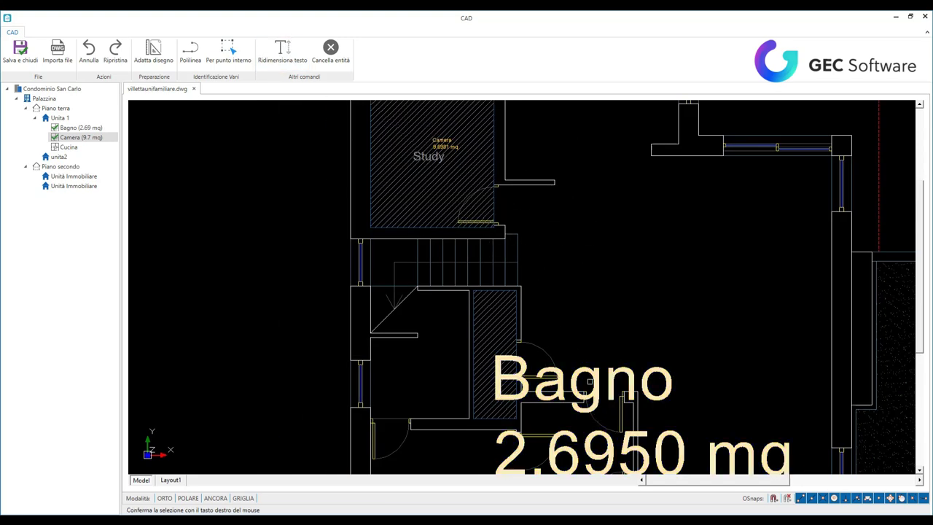
click(589, 381)
right_click(600, 322)
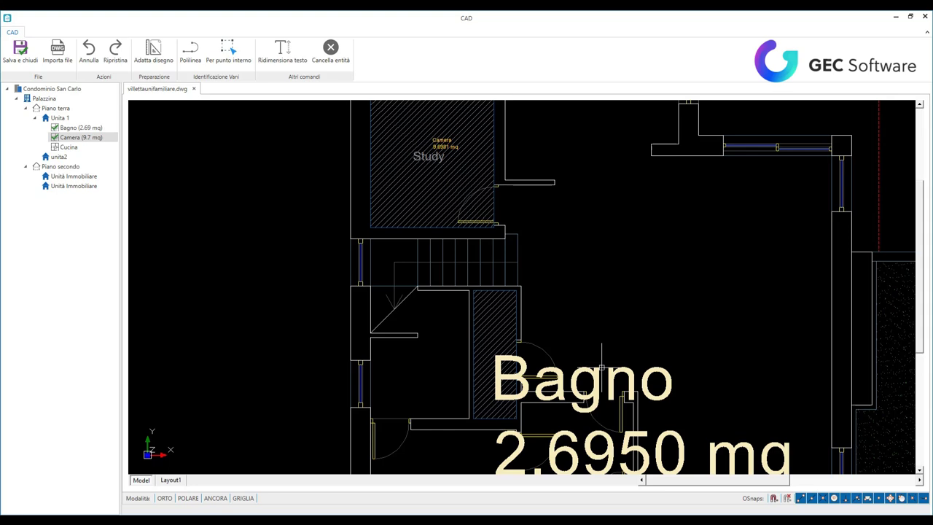
scroll(473, 353, down, 2)
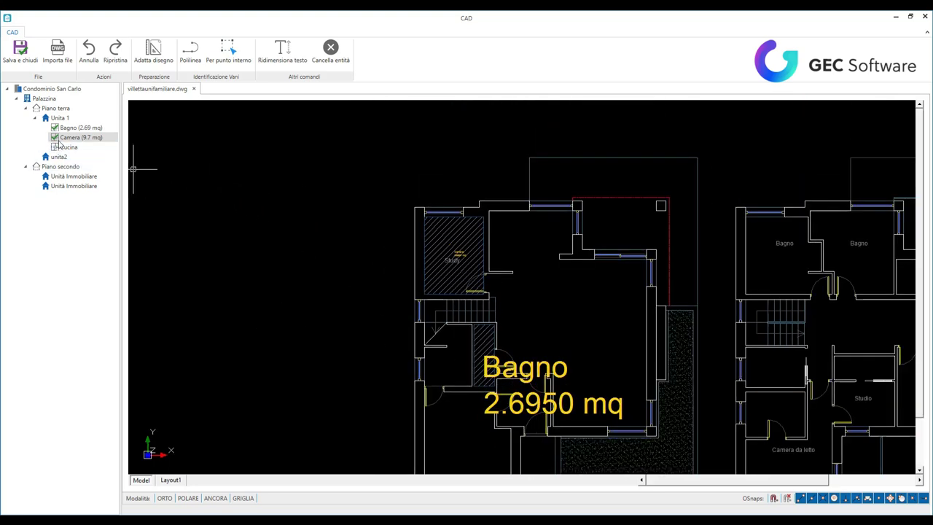
Save the traced plan as the .mls file and close the CAD editor.
click(20, 53)
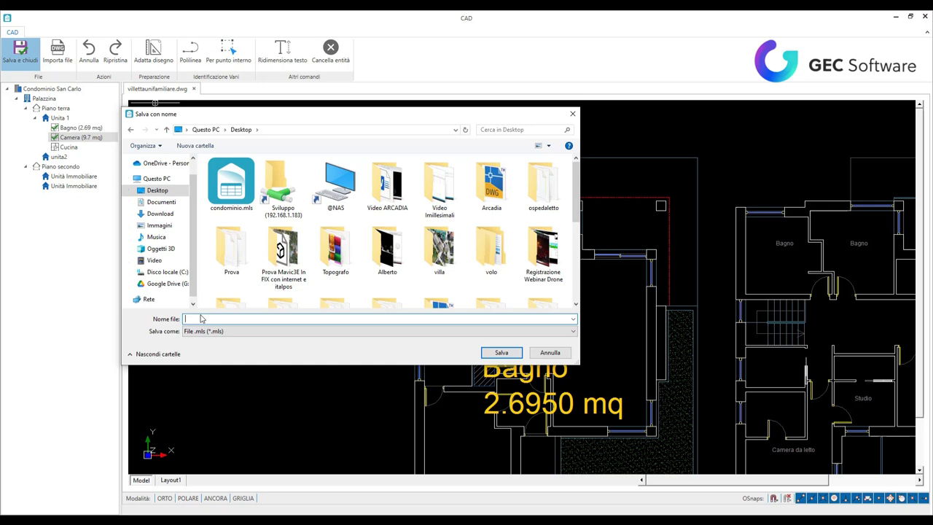
text(fff)
key(Return)
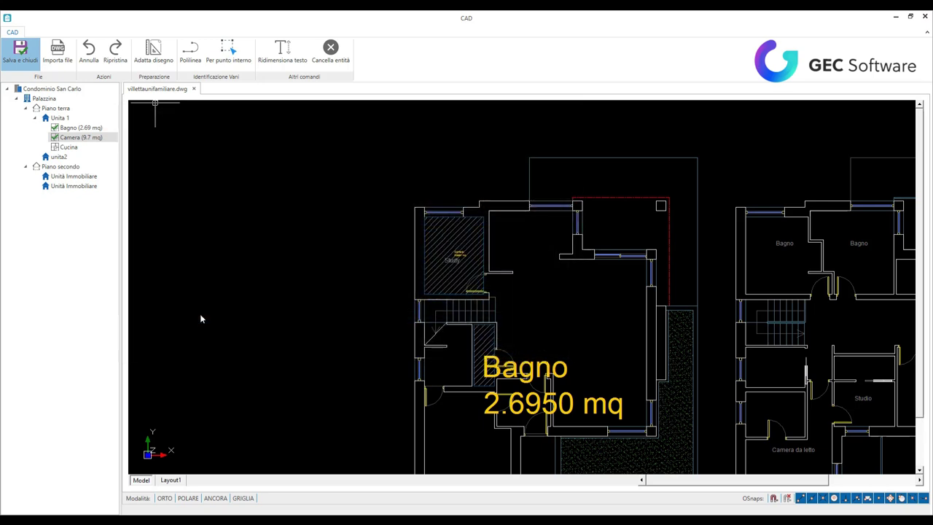
click(543, 287)
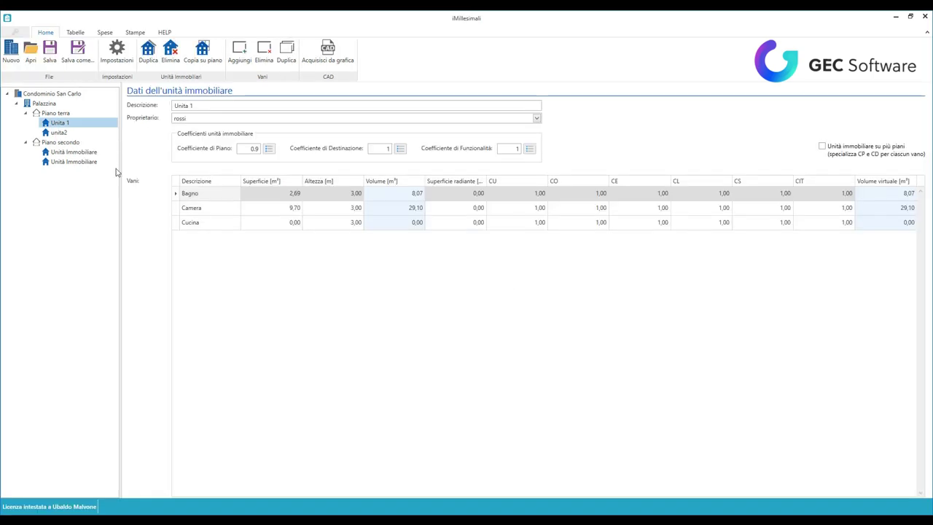